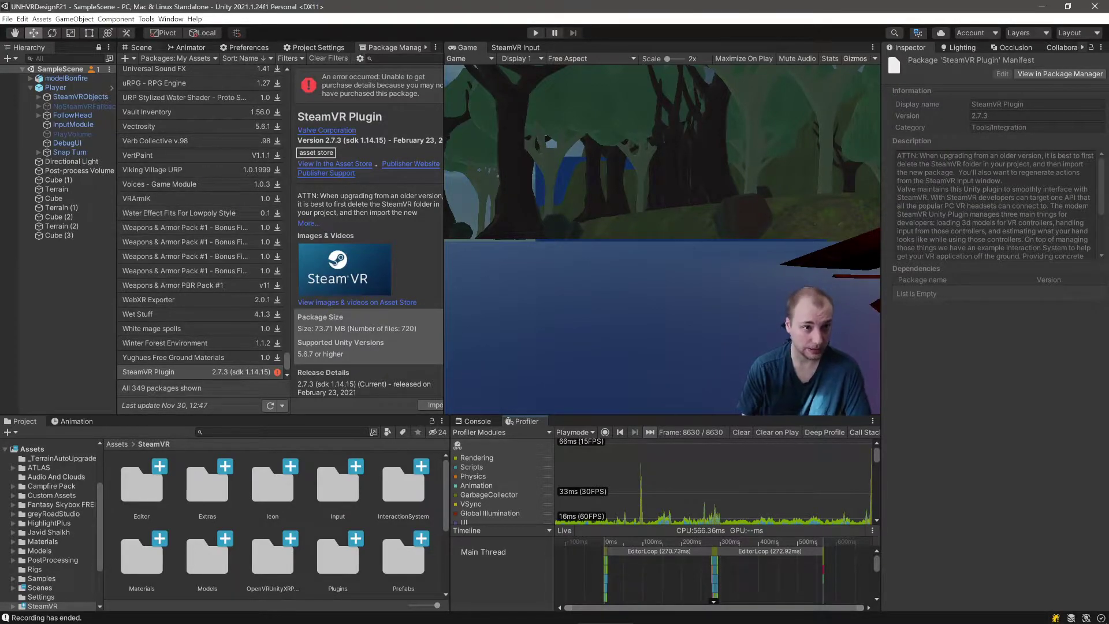
- Delete the existing Player object from the sample scene
left_click(56, 88)
key("Delete")
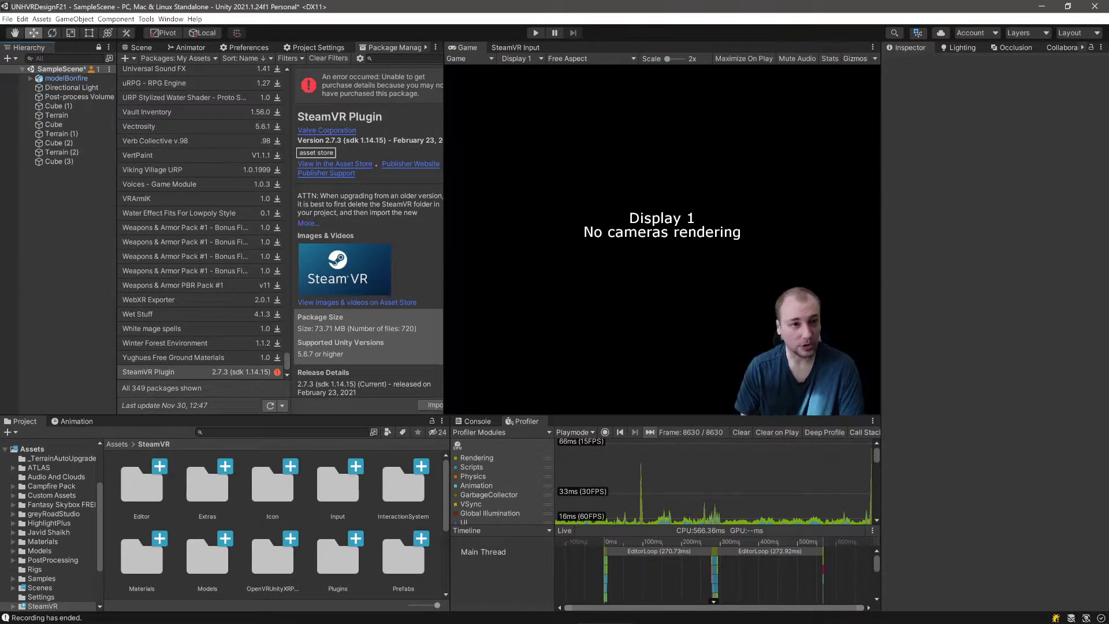
left_click(578, 174)
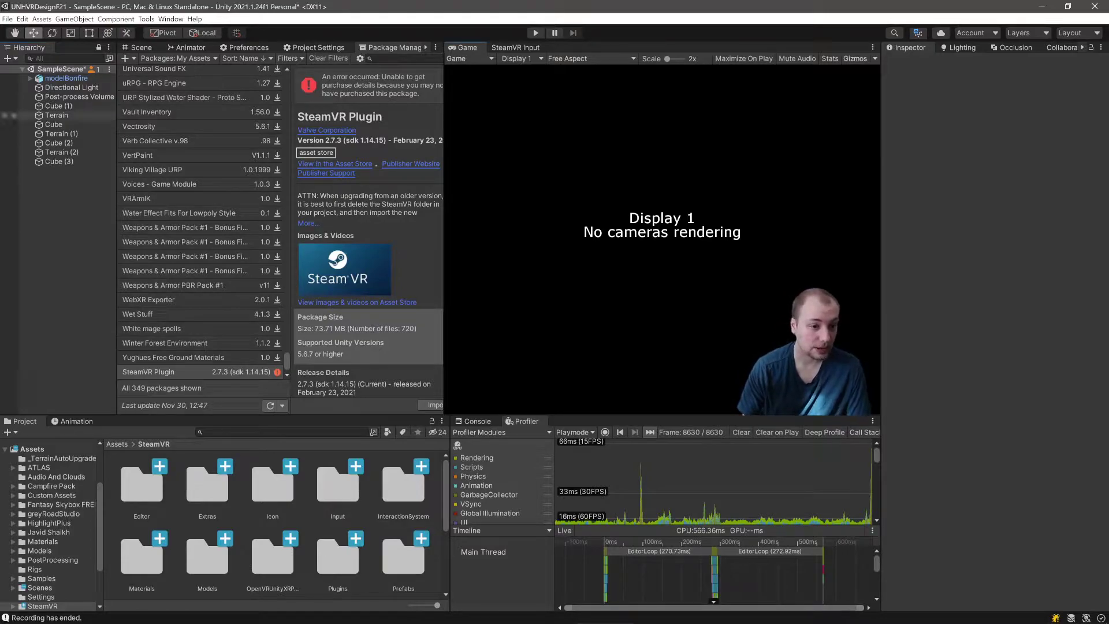
mouse_move(606, 622)
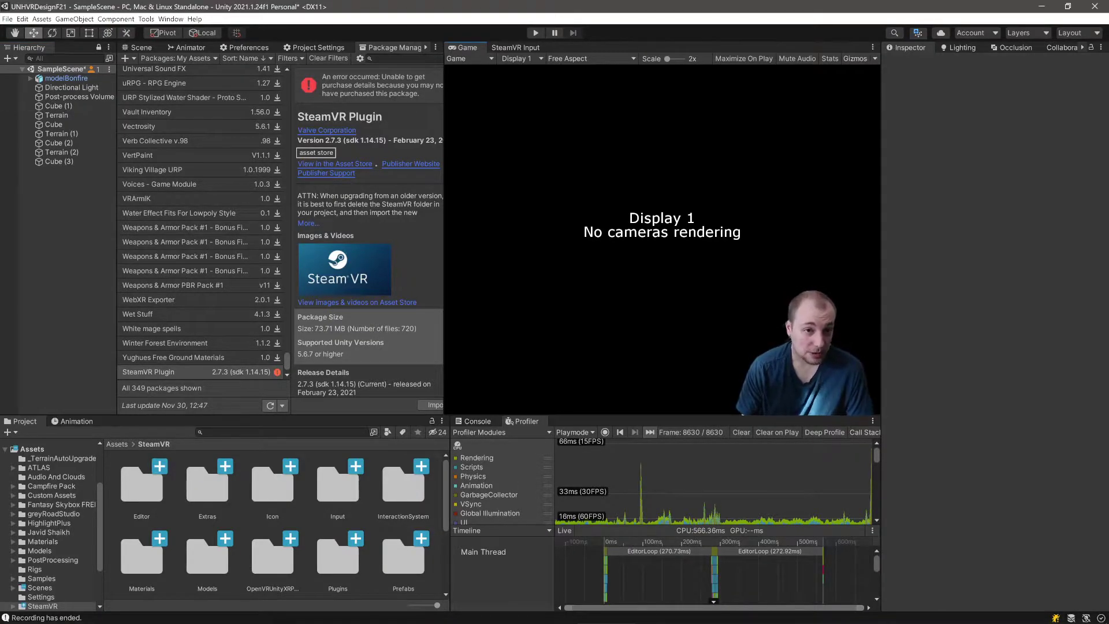
double_click(322, 116)
left_click(578, 173)
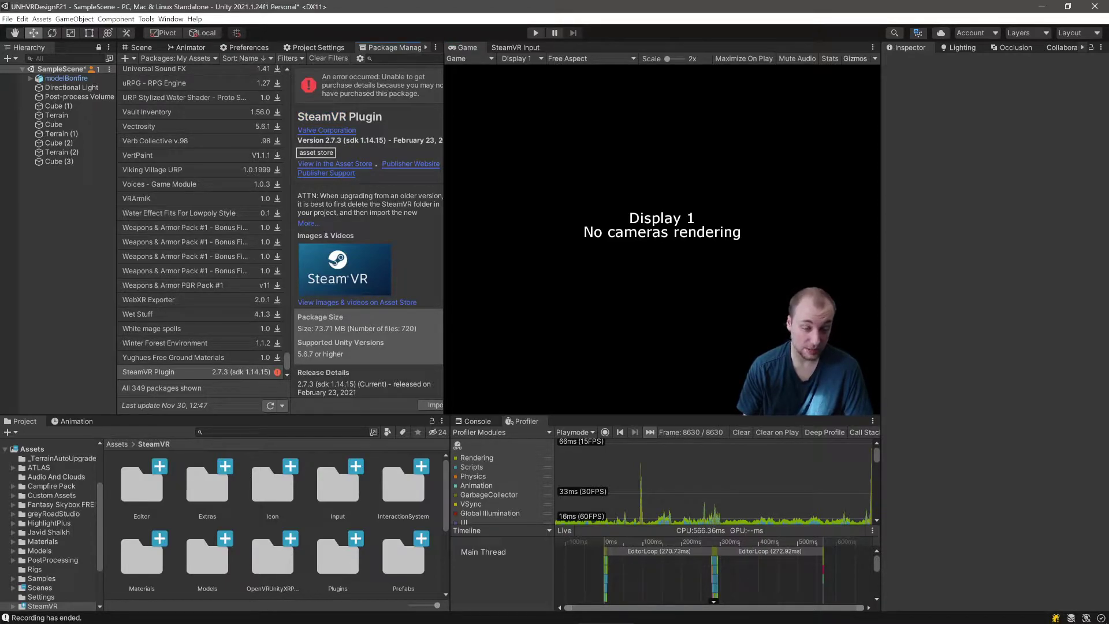
- Switch to the browser and open the SteamVR Plugin page from the Unity Asset Store search results for steamvr
mouse_move(111, 621)
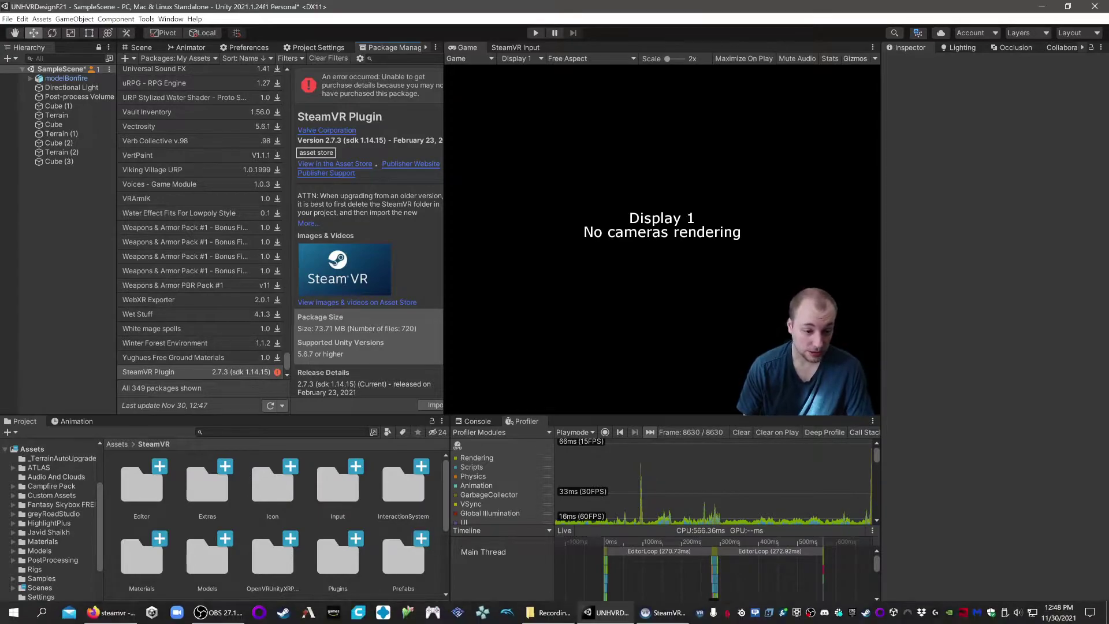
left_click(112, 612)
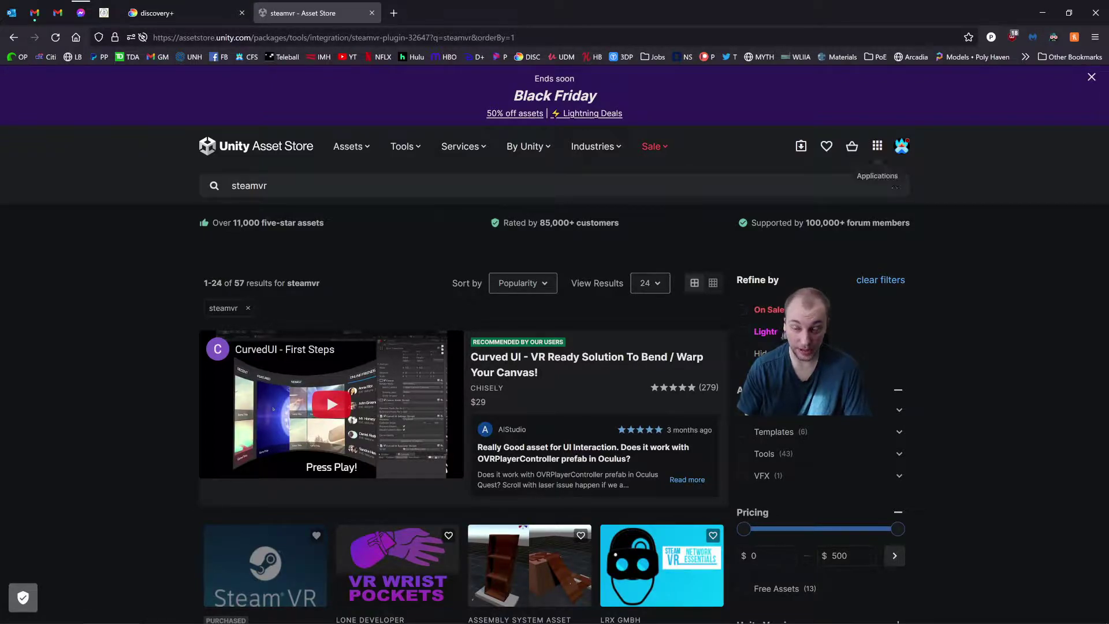
scroll(467, 369, "down", 3)
scroll(468, 369, "up", 2)
left_click(272, 185)
right_click(236, 220)
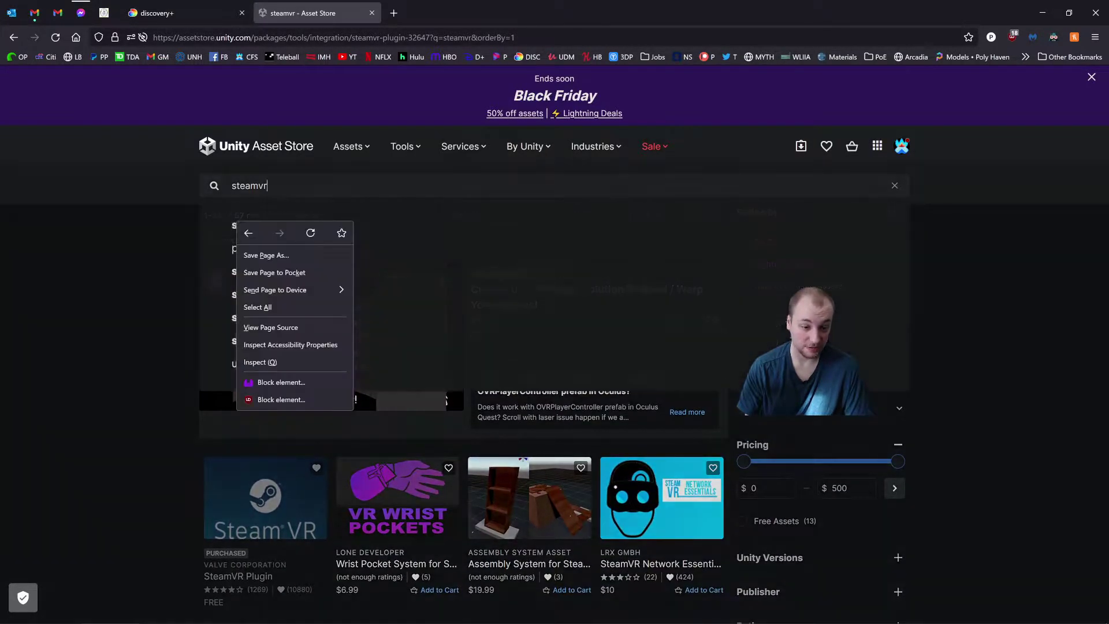
key("Escape")
left_click(265, 497)
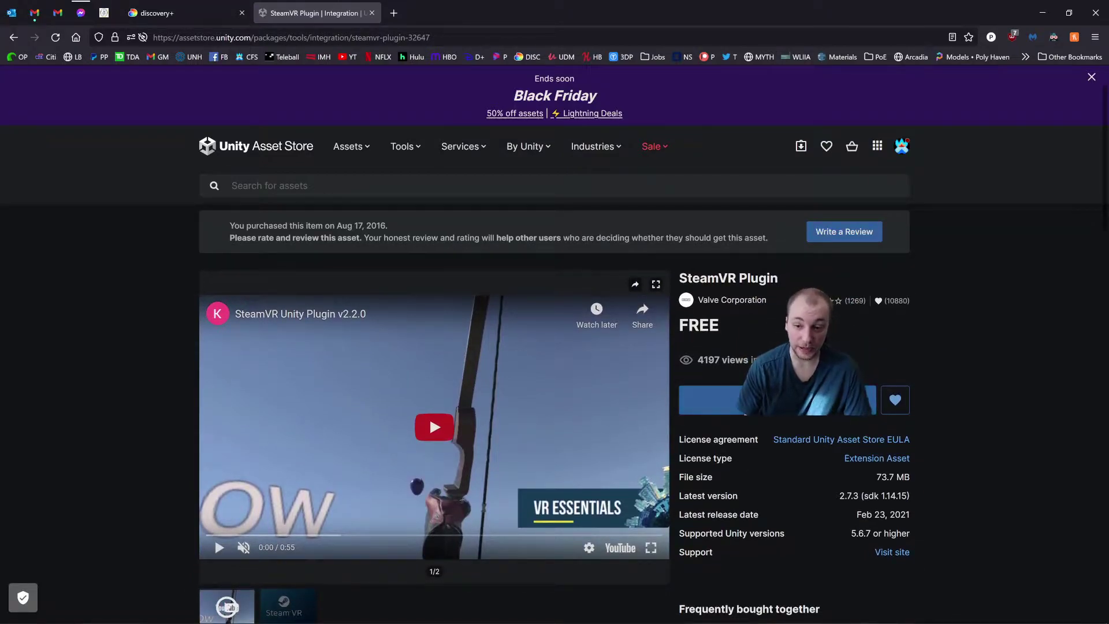
- Switch back to Unity, widen the Package Manager, and import the SteamVR Plugin package after reviewing its file list
key("alt+Tab")
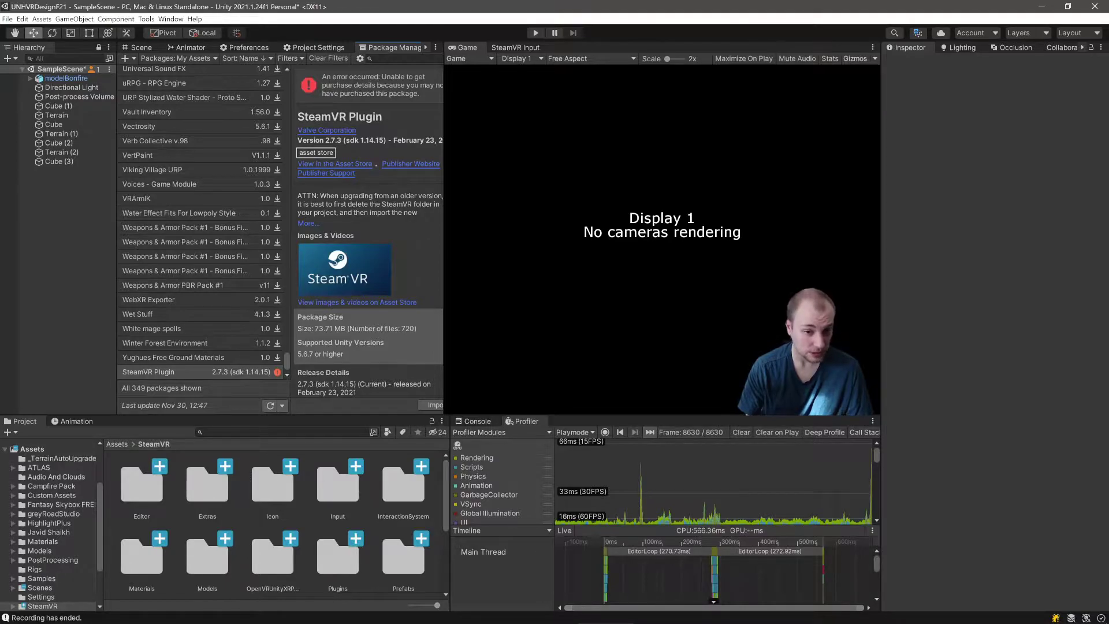
left_click_drag(443, 242, 579, 242)
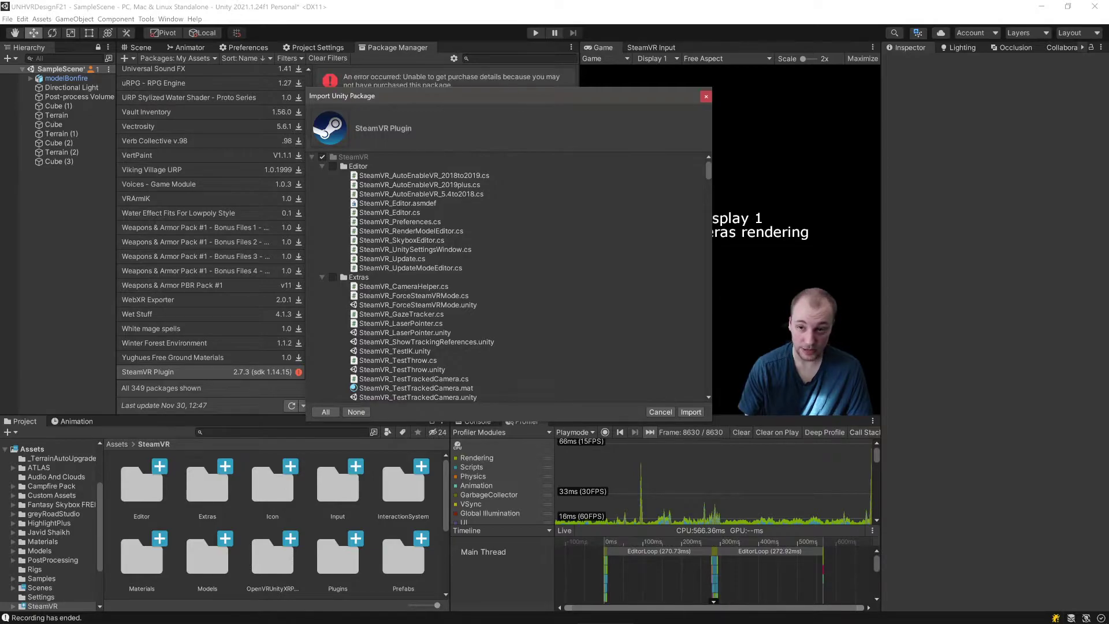
scroll(509, 277, "down", 20)
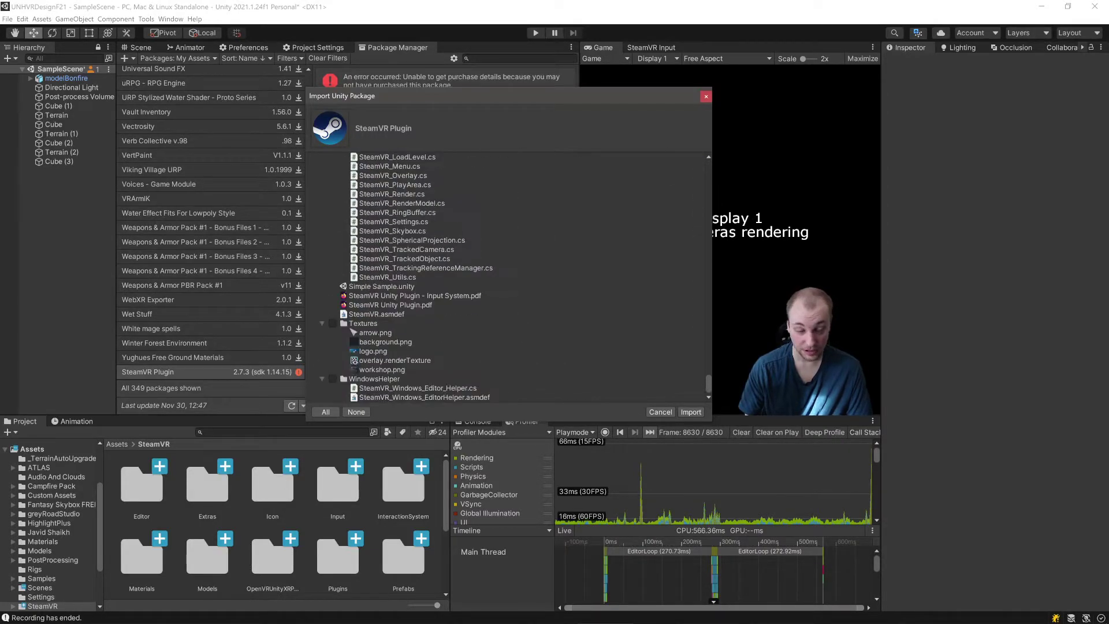
scroll(508, 278, "up", 20)
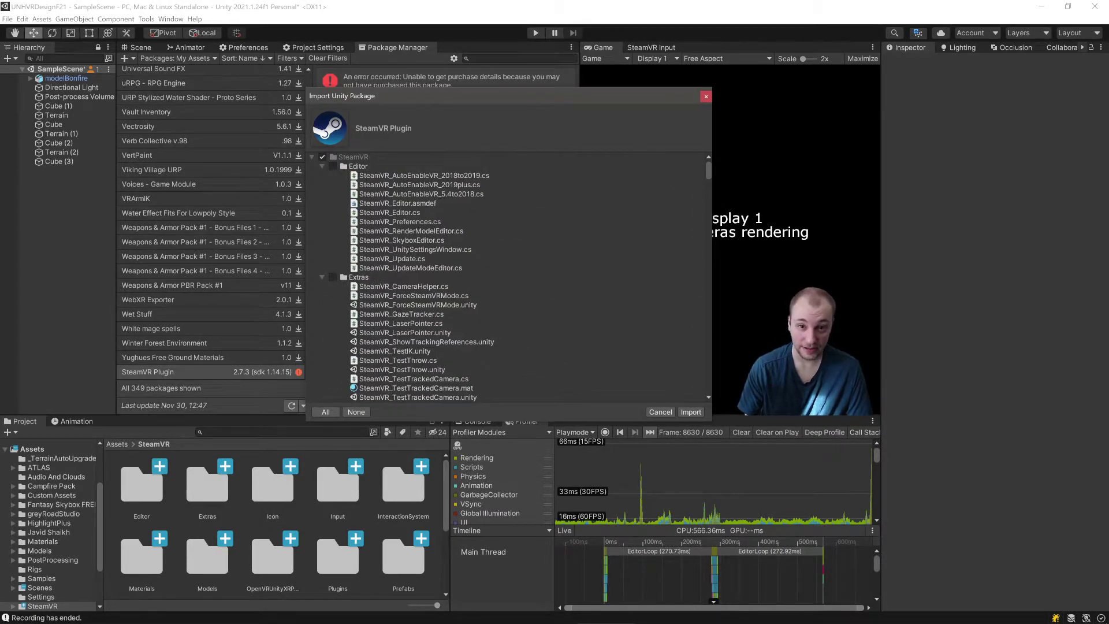
left_click_drag(508, 96, 423, 41)
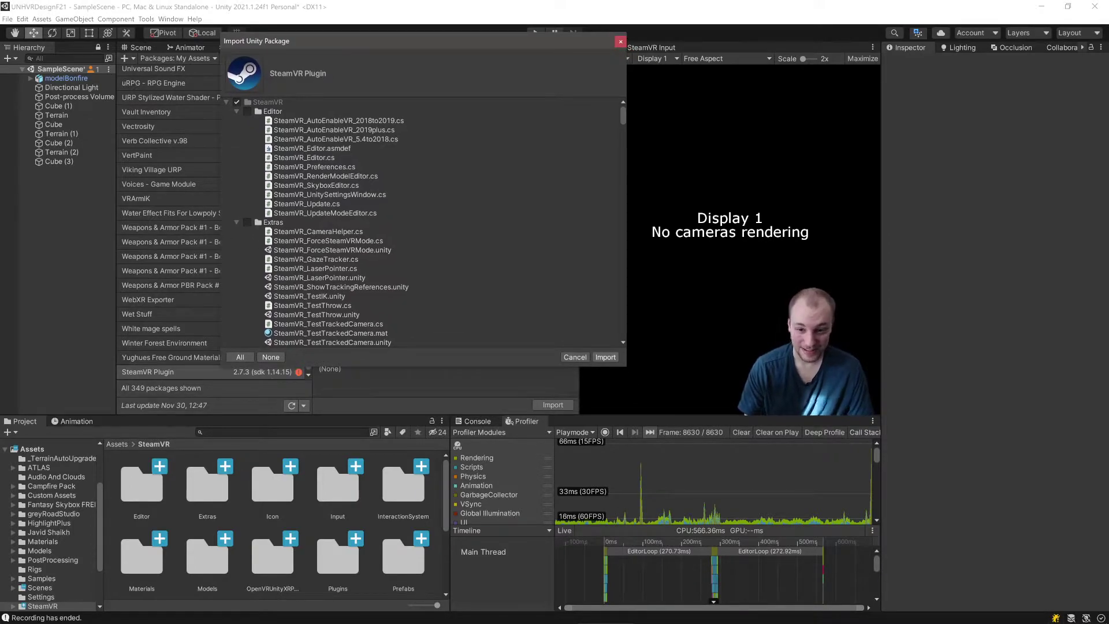
left_click(606, 357)
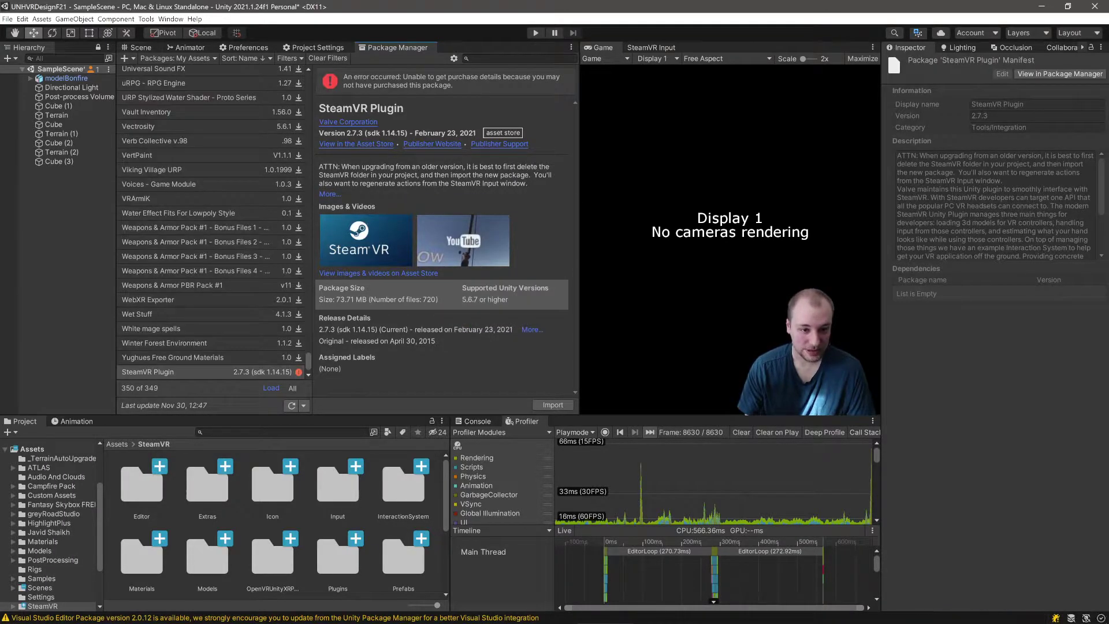
- Show the scene around the bonfire and select the tall upright cube behind it
left_click(139, 48)
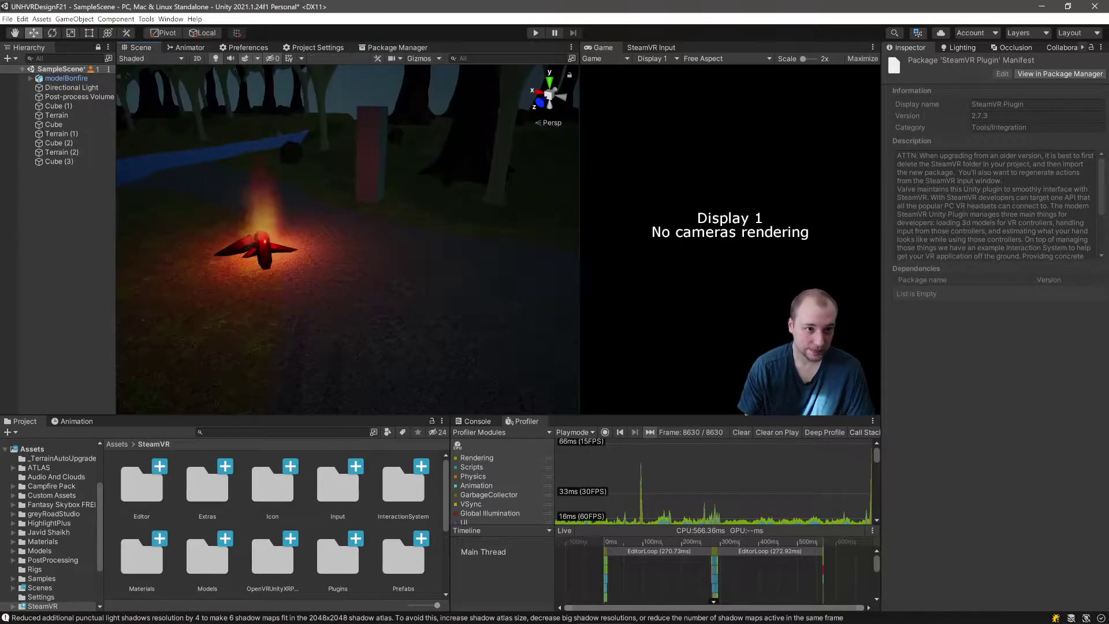
mouse_move(347, 242)
right_mouse_down()
mouse_move(338, 222)
mouse_move(345, 241)
mouse_move(237, 168)
mouse_move(251, 150)
mouse_move(358, 153)
mouse_move(439, 98)
mouse_move(404, 162)
mouse_move(335, 243)
mouse_move(353, 175)
mouse_move(334, 168)
mouse_move(350, 236)
mouse_move(346, 288)
mouse_move(363, 250)
right_mouse_up()
scroll(350, 235, "up", 2)
scroll(361, 254, "up", 1)
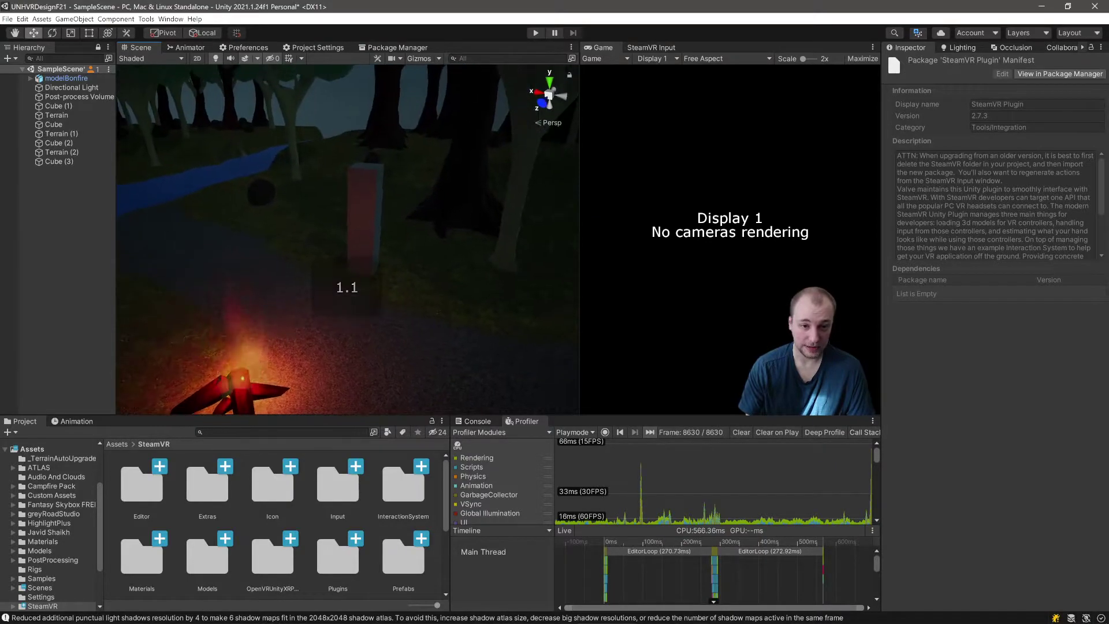
left_click(365, 231)
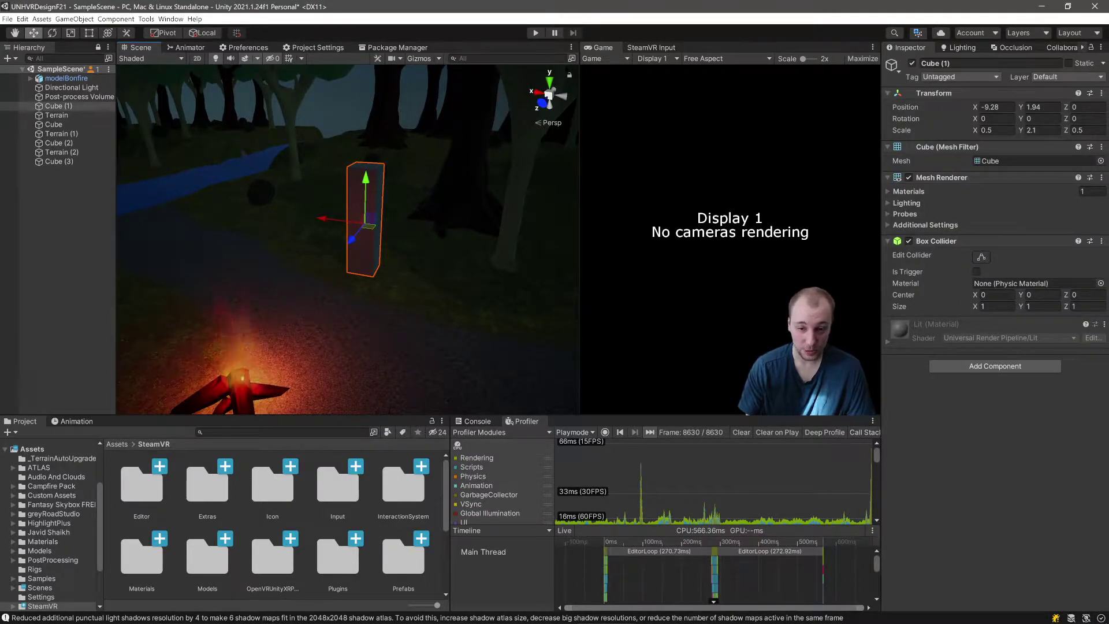
middle_click_drag(364, 231, 356, 175)
scroll(356, 176, "down", 3)
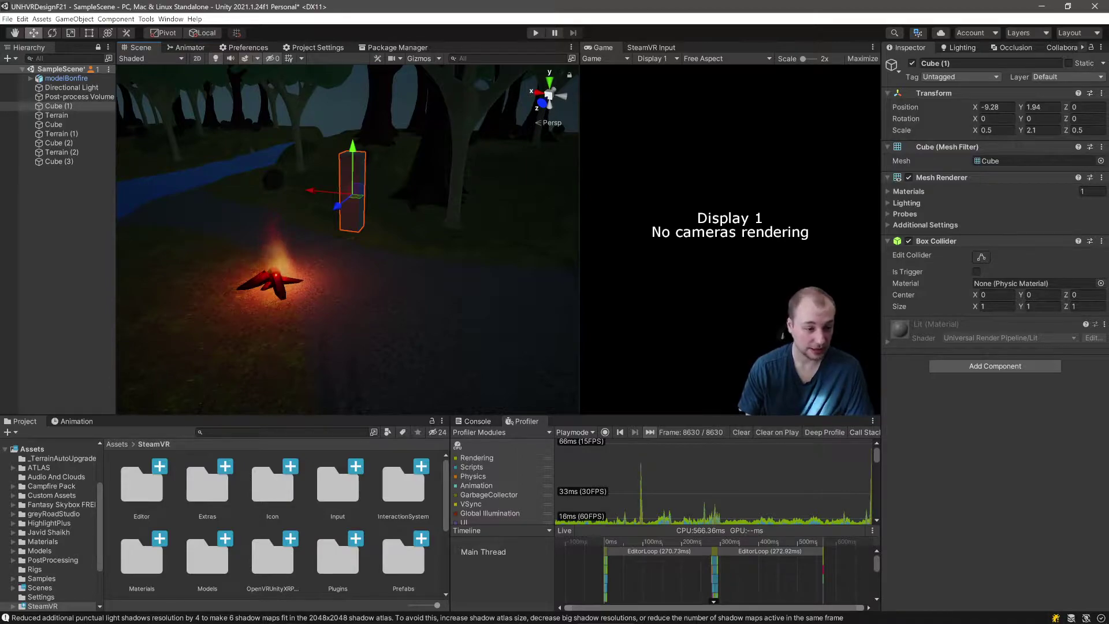
- Open the SteamVR folder in the project assets and search for "player"
left_click(33, 448)
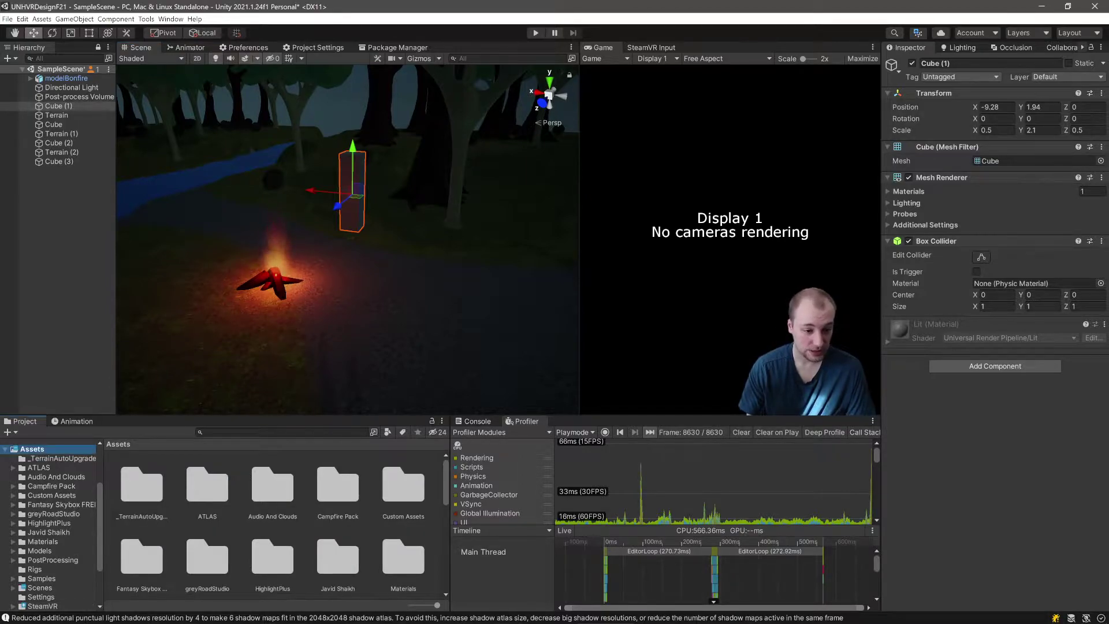
scroll(282, 525, "down", 5)
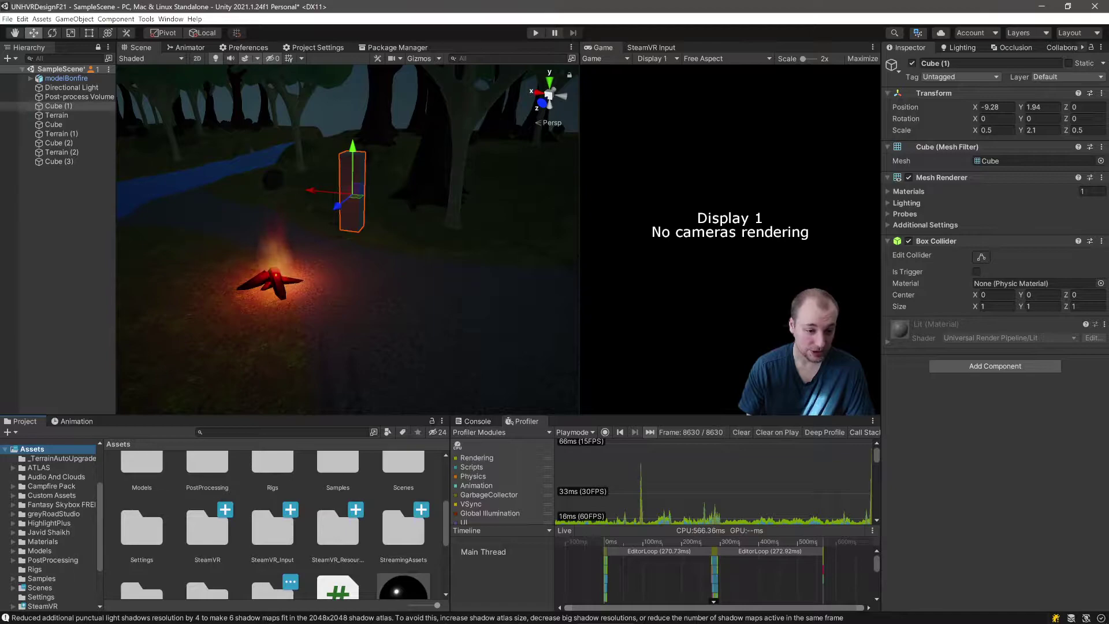
double_click(207, 528)
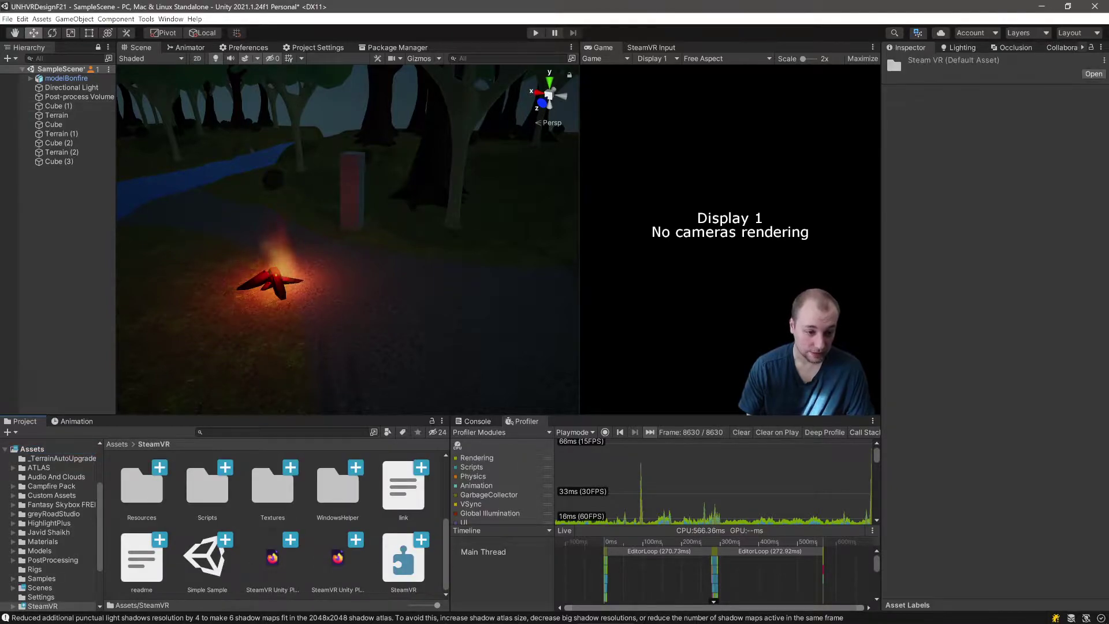
left_click(282, 432)
type("player")
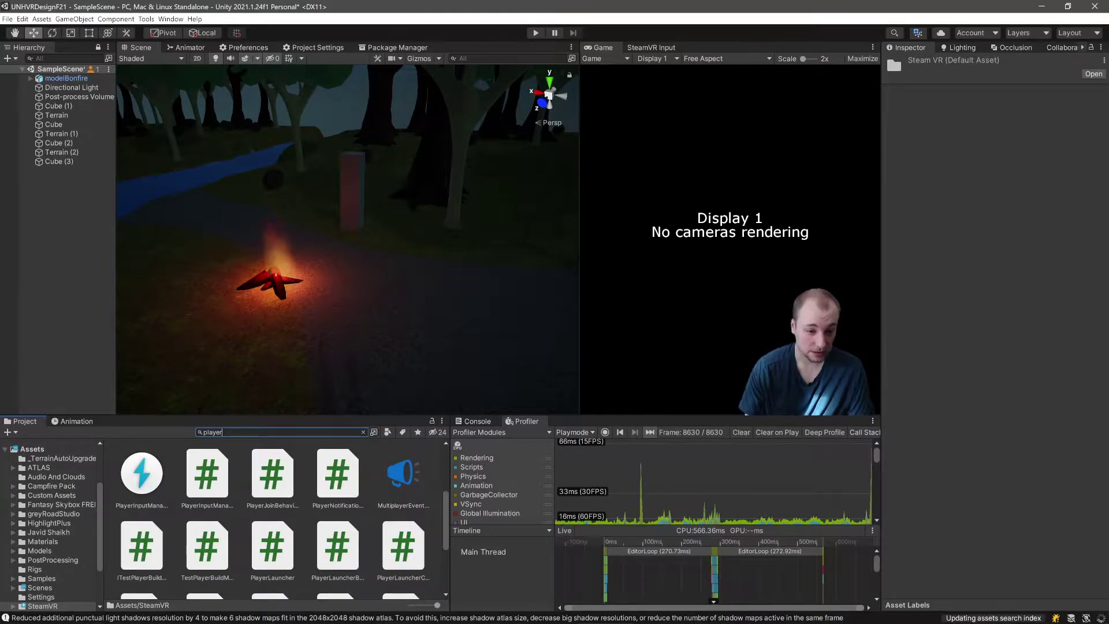
- Place the SteamVR Player prefab on the ground beside the bonfire, at about X -10.36, Y 1.01, Z 2.34
scroll(277, 516, "down", 2)
scroll(277, 517, "down", 3)
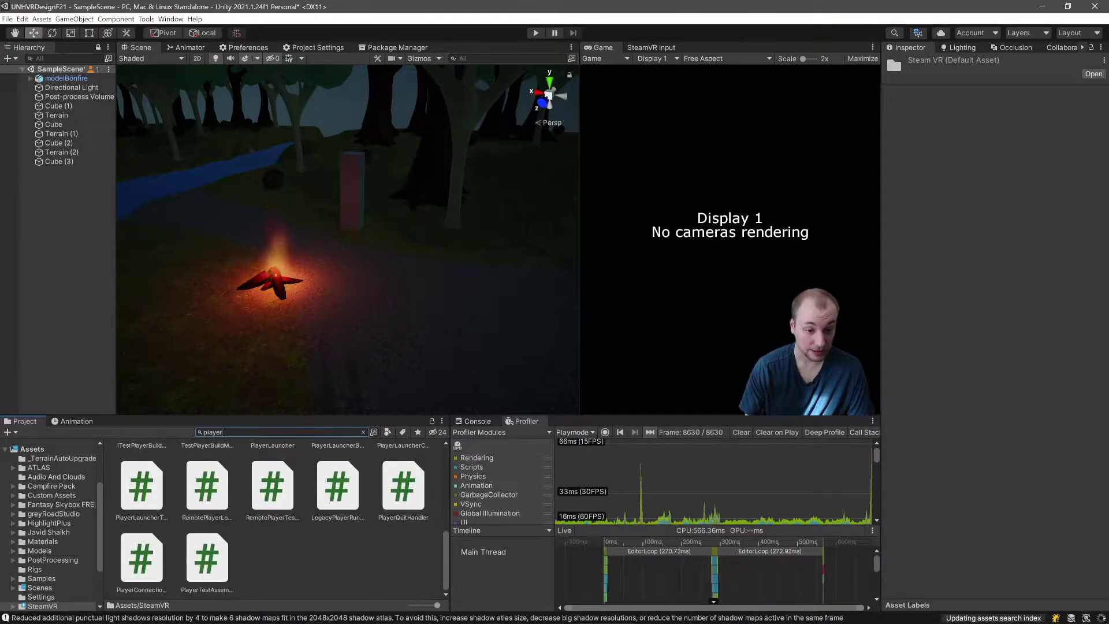
scroll(278, 517, "up", 8)
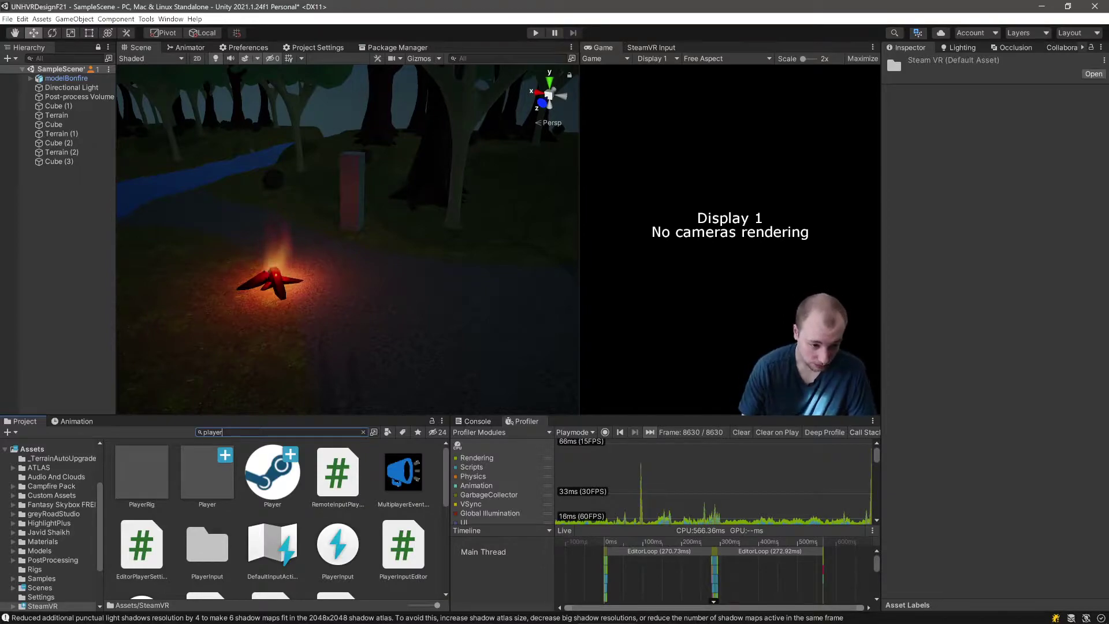
left_click(273, 472)
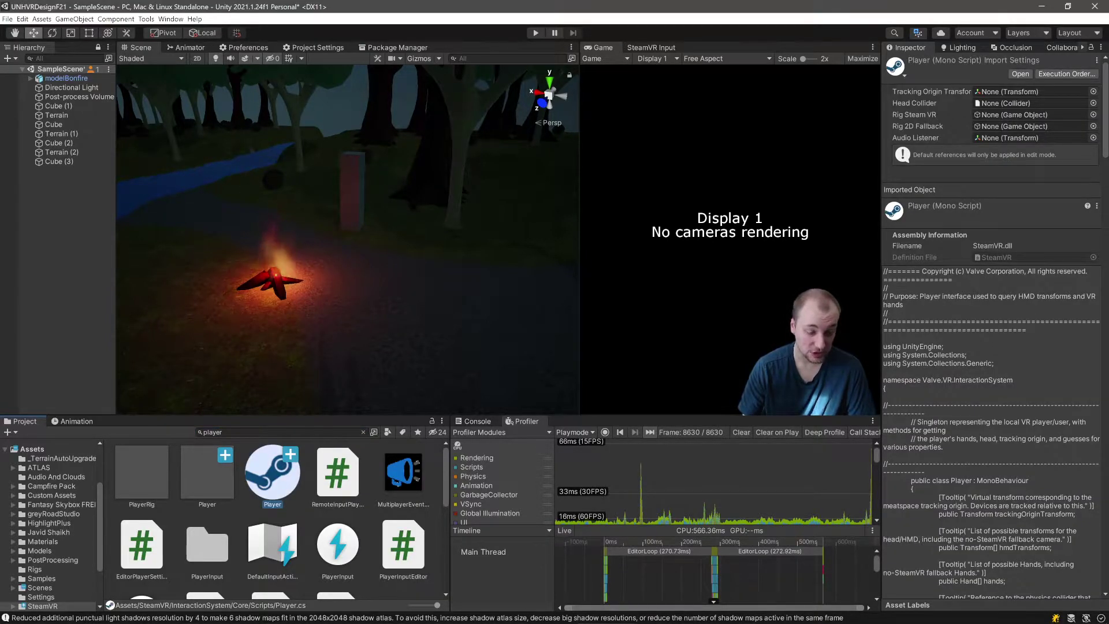
left_click(208, 472)
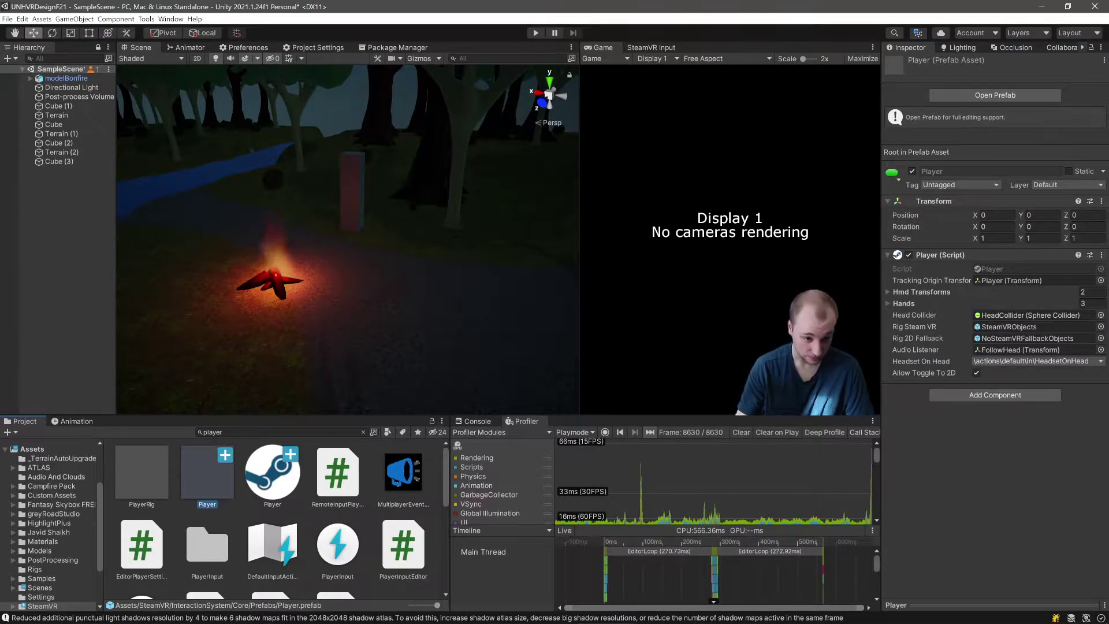
left_click_drag(207, 472, 381, 278)
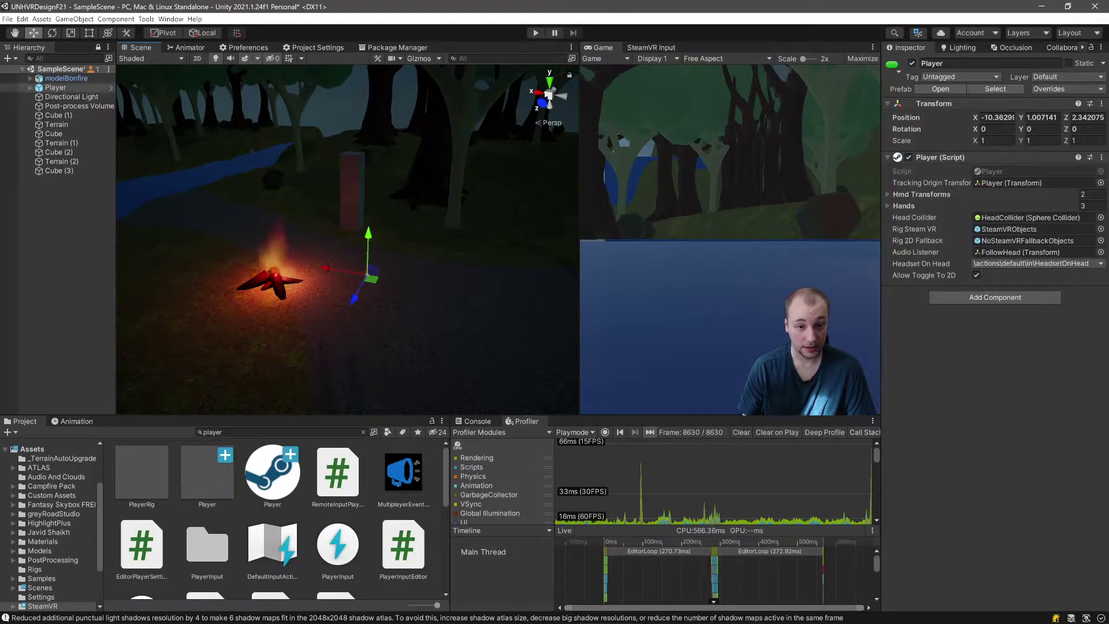
left_click(64, 231)
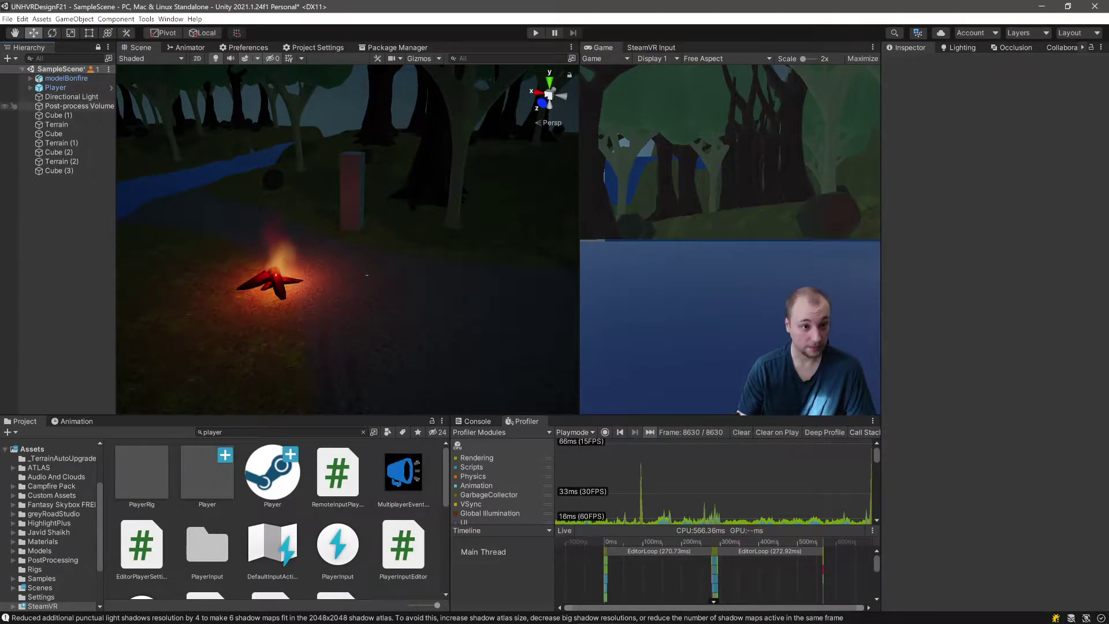
- Examine the Player's child objects by expanding SteamVRObjects in a widened Hierarchy and inspecting the LeftHand and RightHand components
left_click(30, 88)
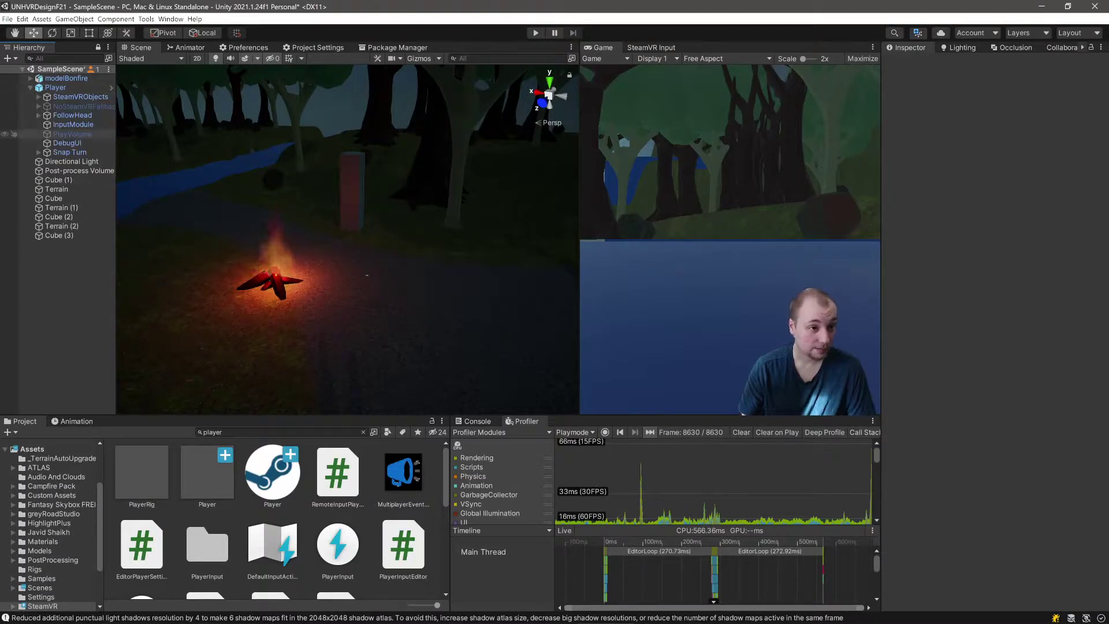
left_click(55, 88)
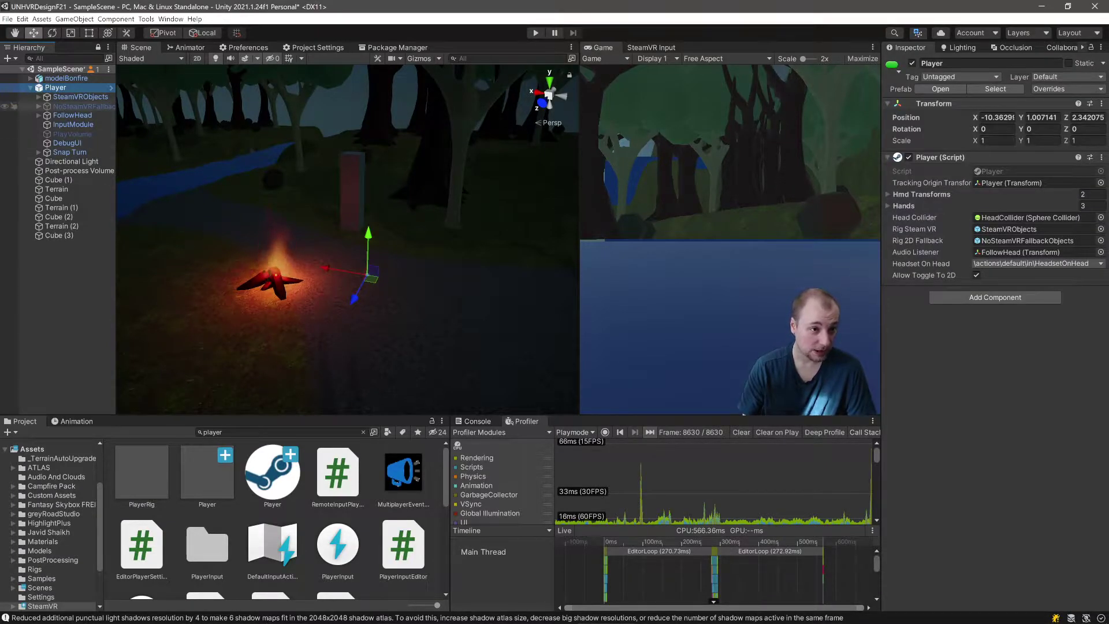
left_click(39, 96)
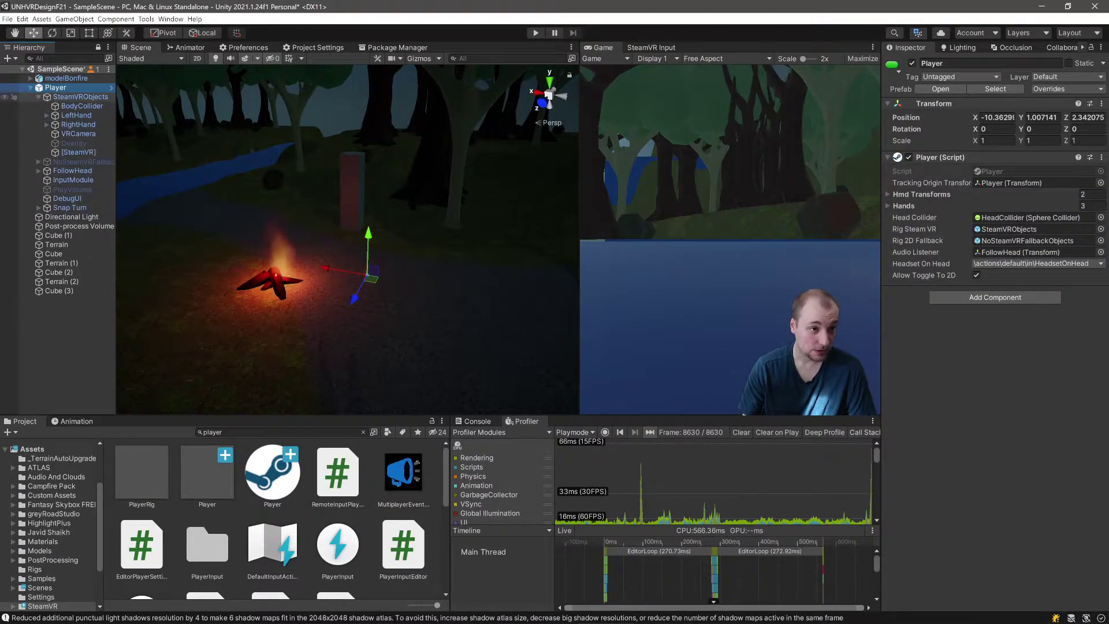
left_click(80, 97)
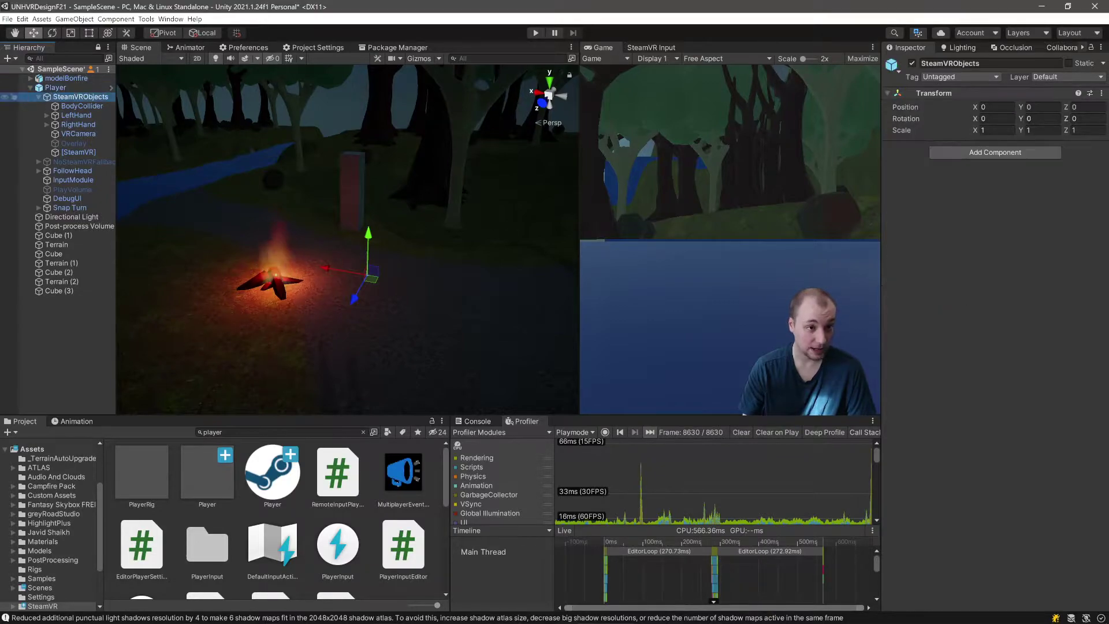
left_click_drag(116, 173, 143, 173)
left_click_drag(142, 231, 186, 231)
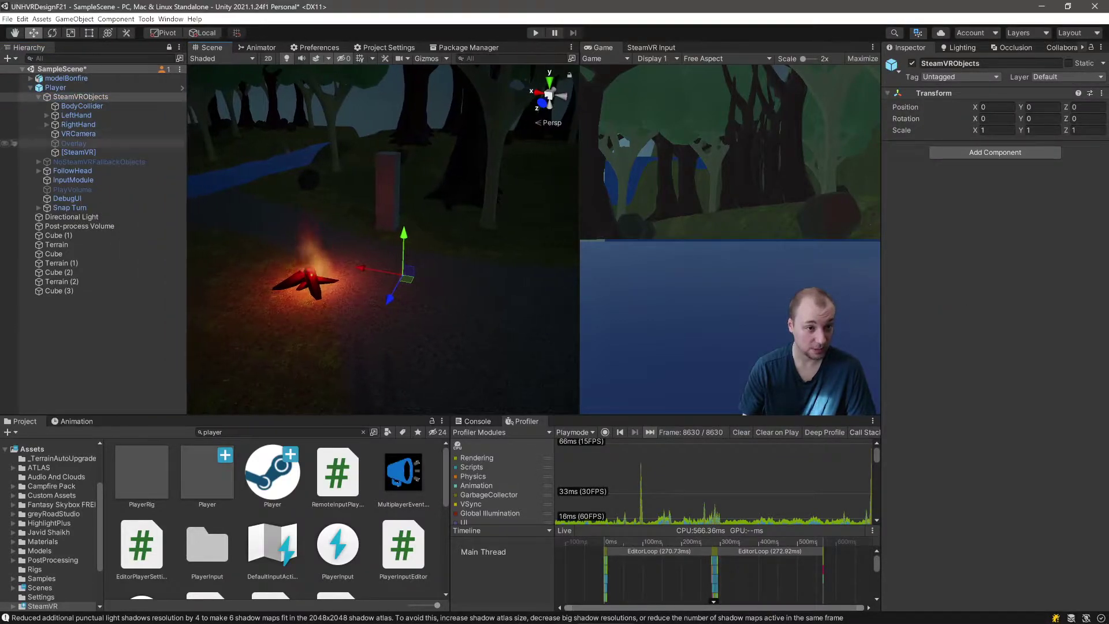
left_click(75, 114)
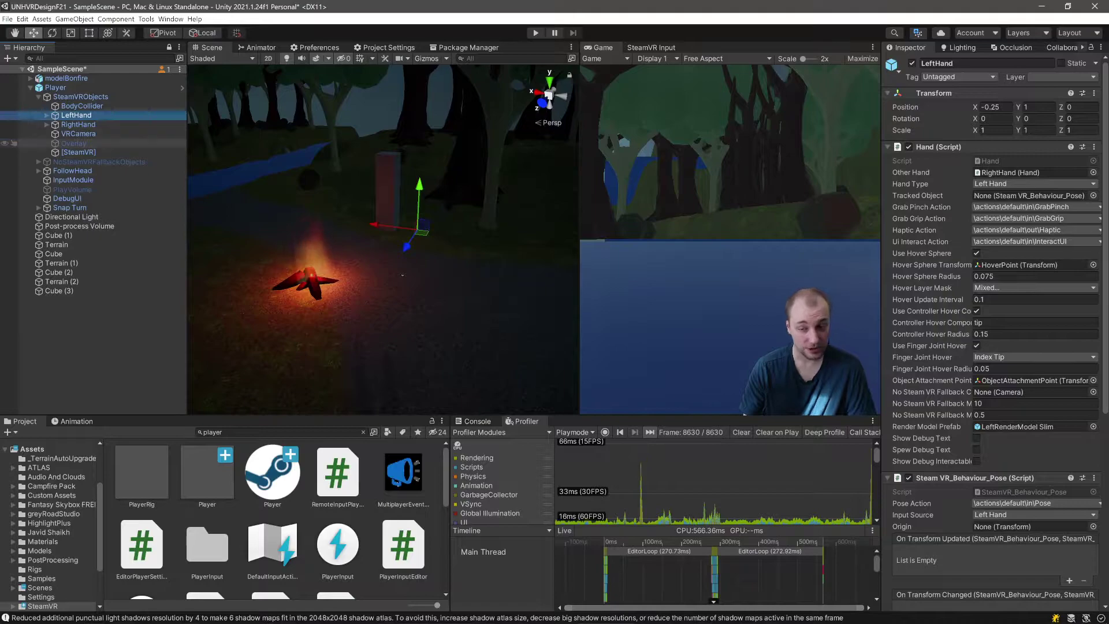
left_click(78, 125)
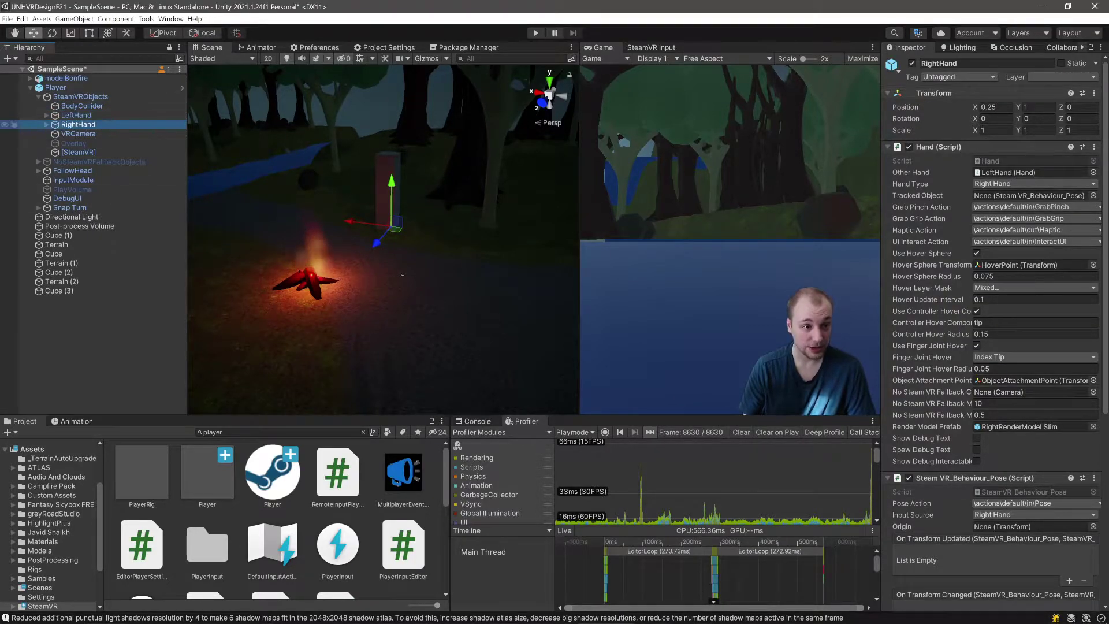
- Inspect the RightHand's HoverPoint and ObjectAttachmentPoint child objects, collapse RightHand, and select the parent Player object
left_click(46, 124)
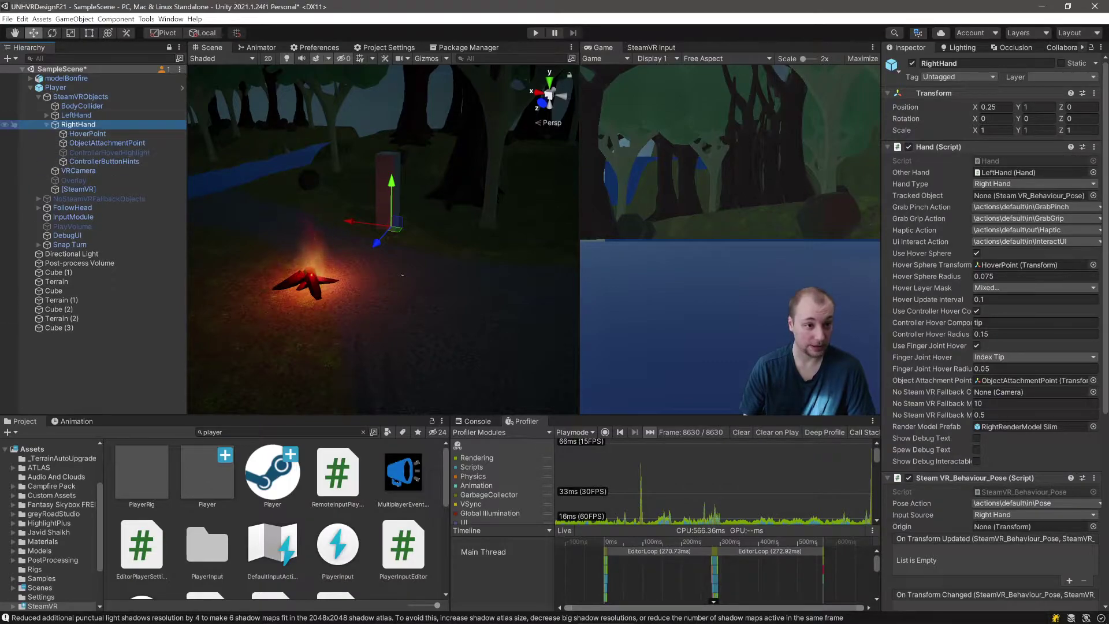
left_click(87, 133)
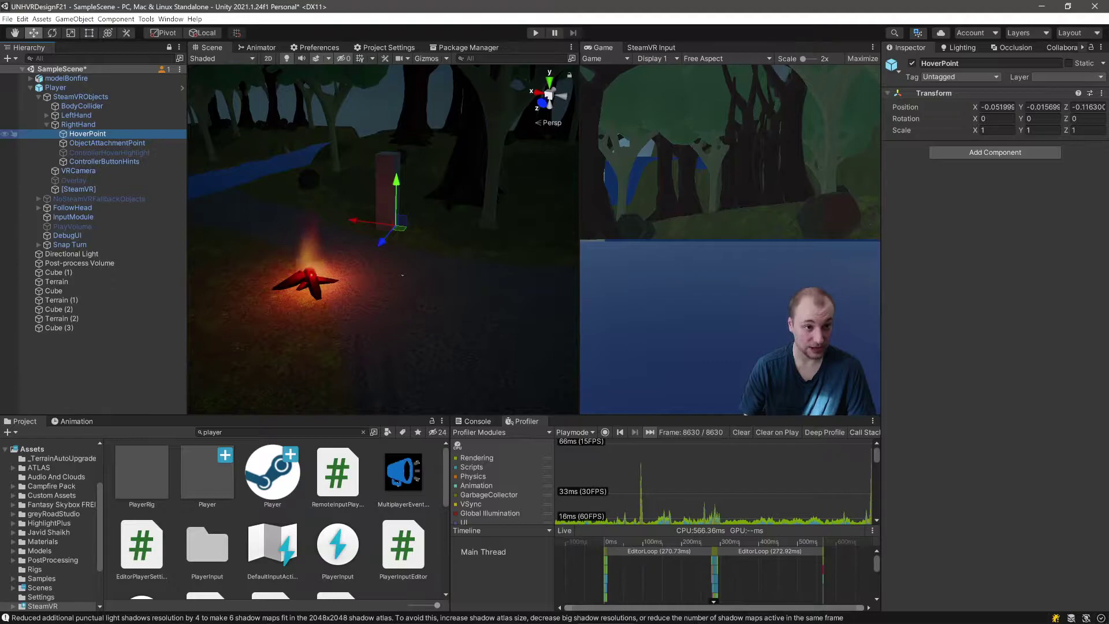
left_click(107, 143)
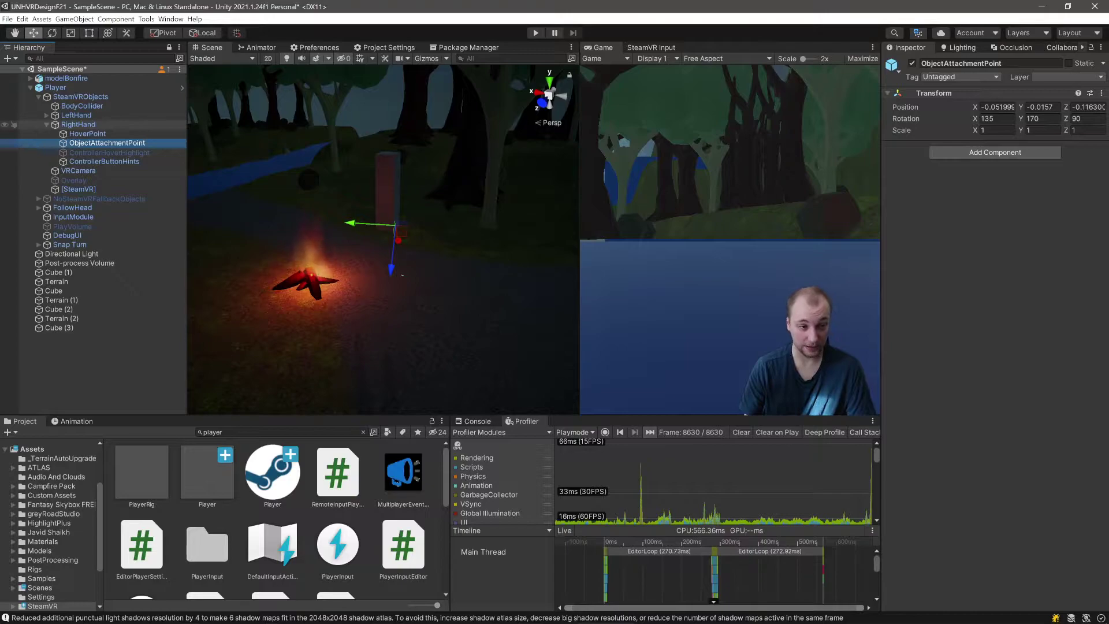
left_click(78, 125)
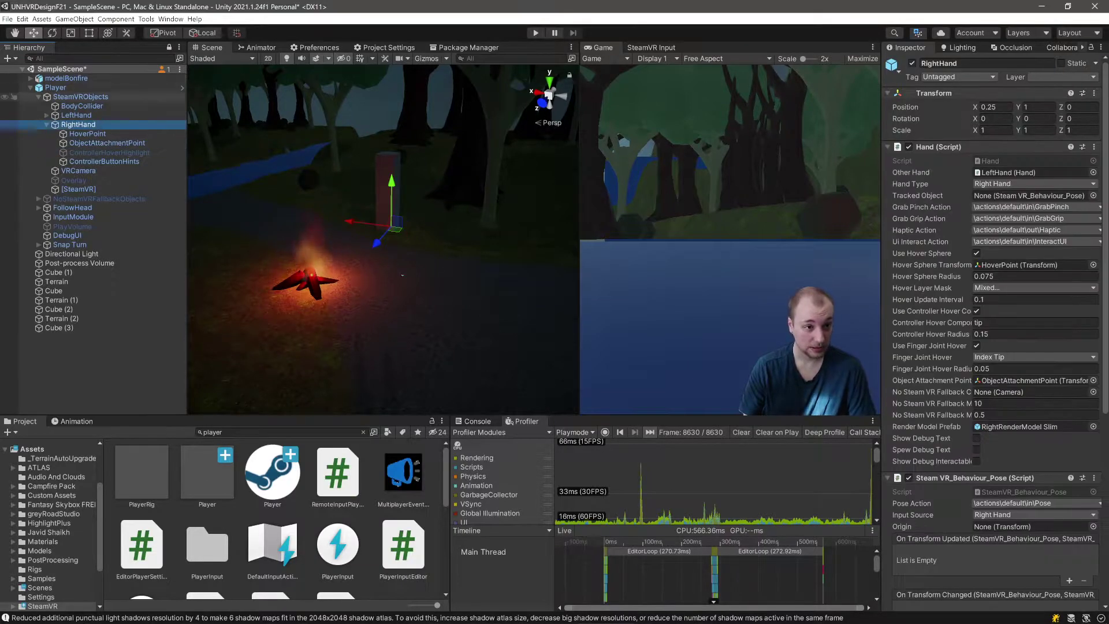
left_click(47, 124)
left_click(56, 88)
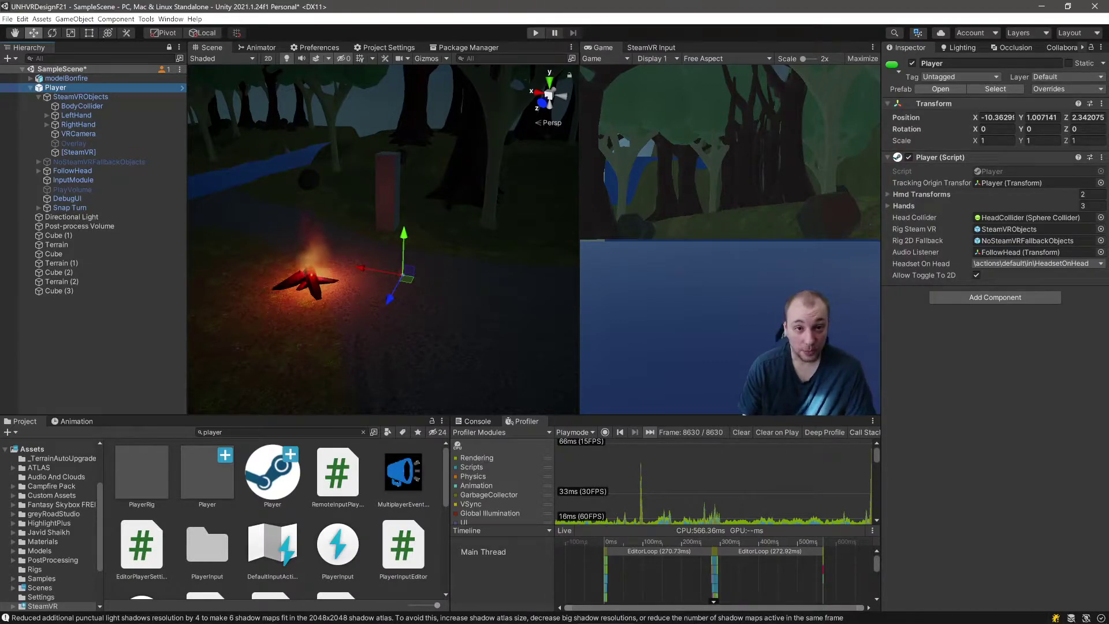
- Test-run the scene with the SteamVR Player, open the SteamVR Input window, and stop the run
key("ctrl+p")
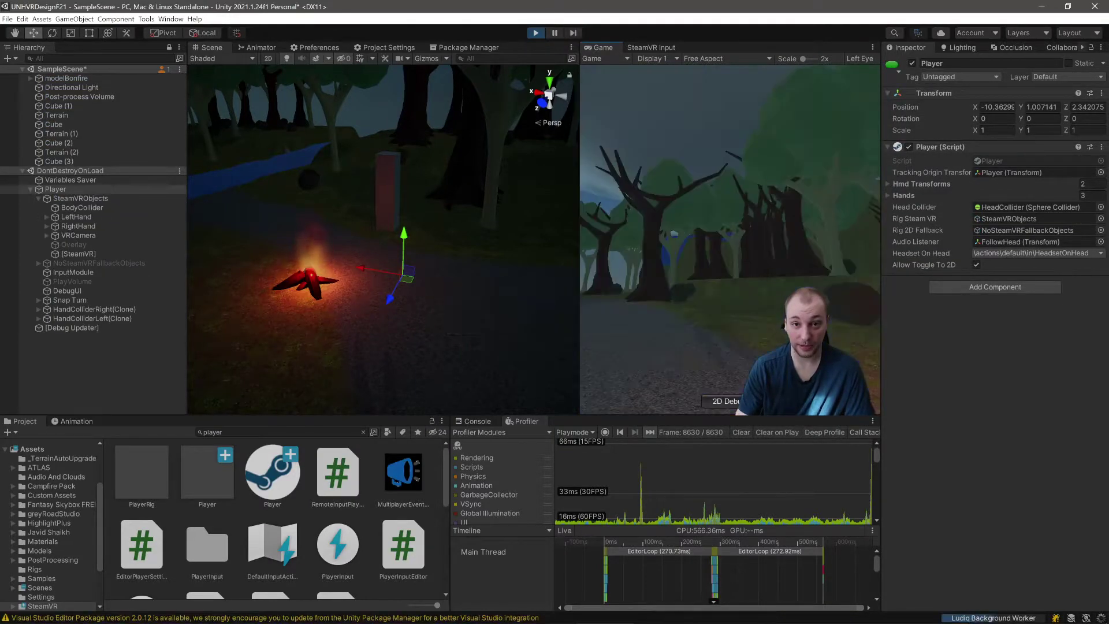
left_click(651, 47)
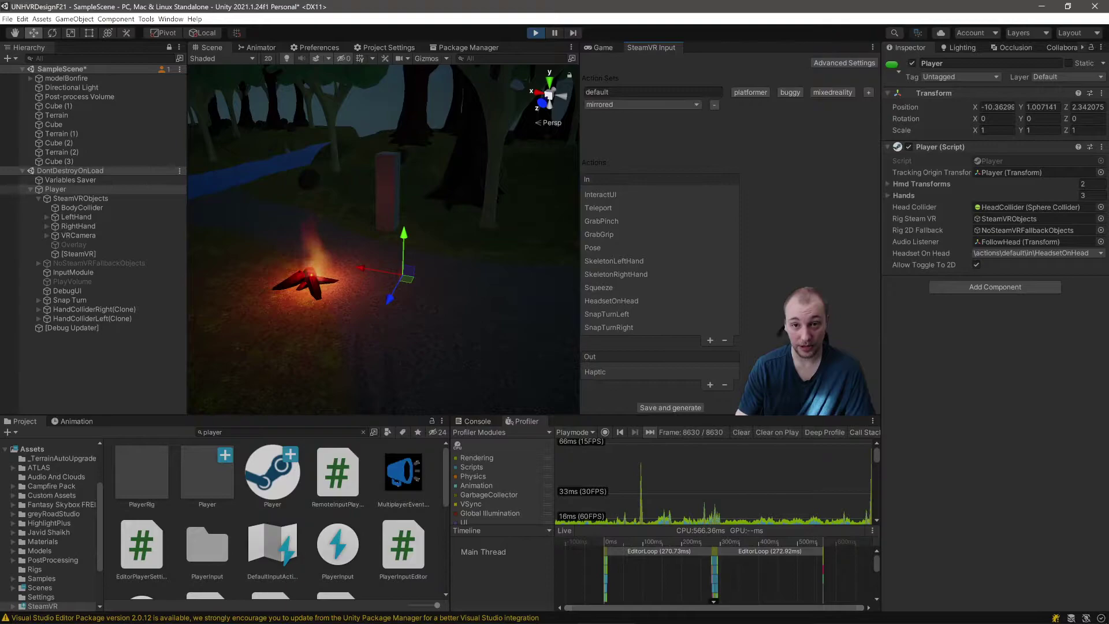
key("ctrl+p")
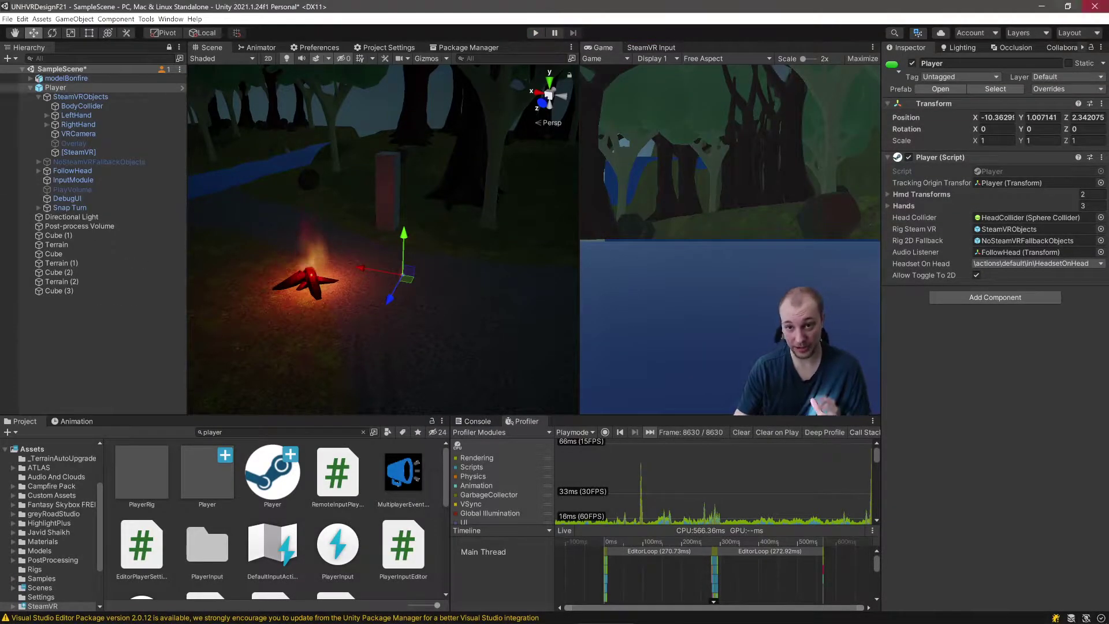
- Save and generate the default SteamVR Input actions, and check the Console messages with the Game view open
left_click(651, 48)
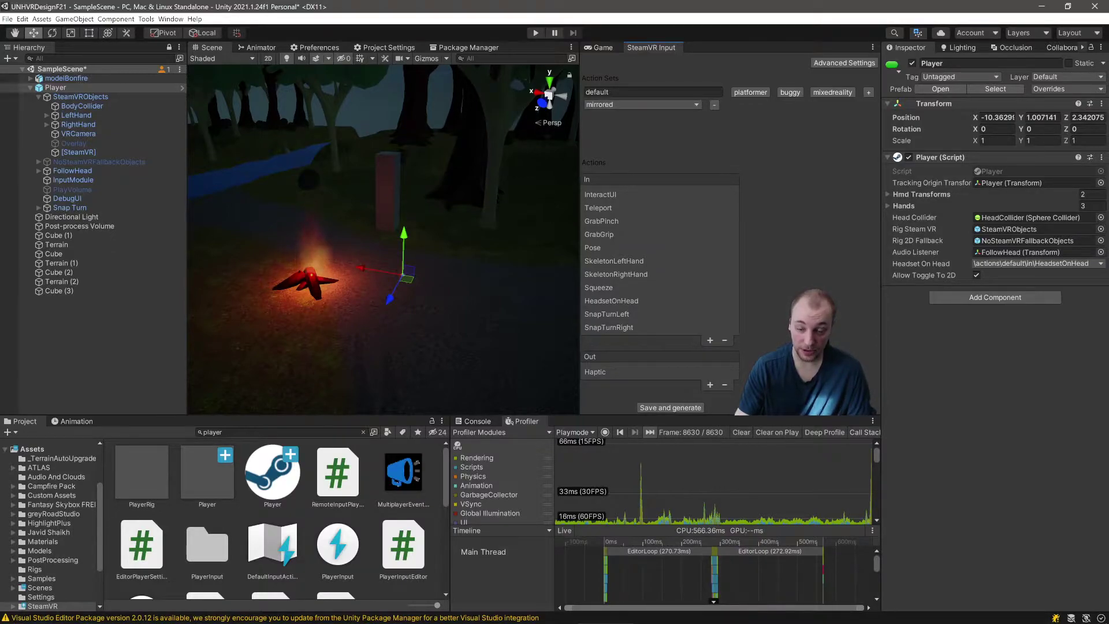
left_click(670, 408)
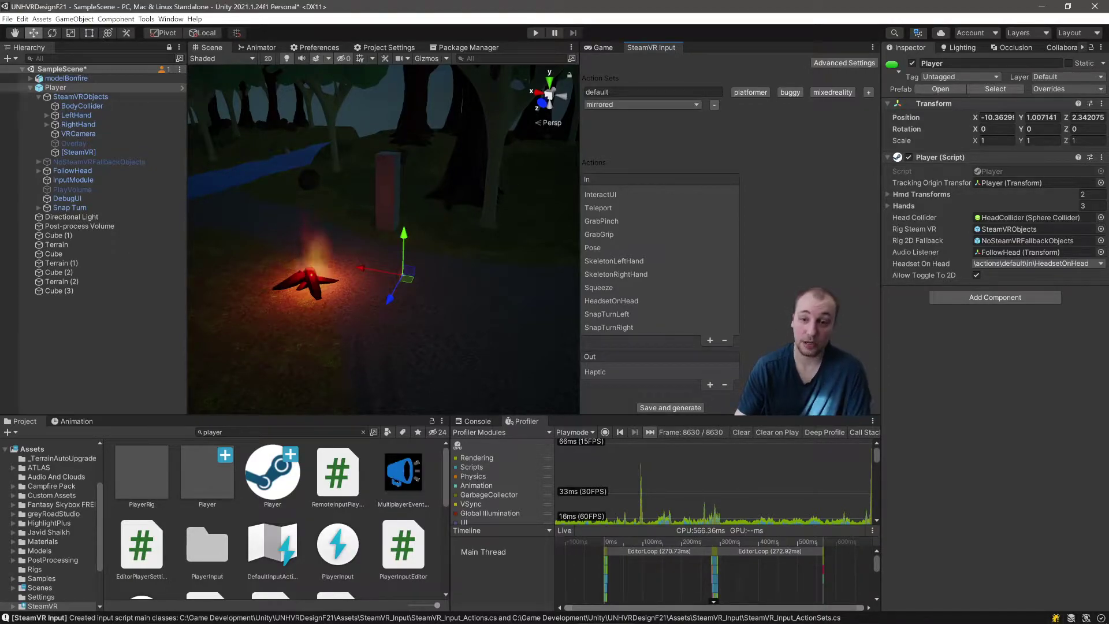
left_click(600, 47)
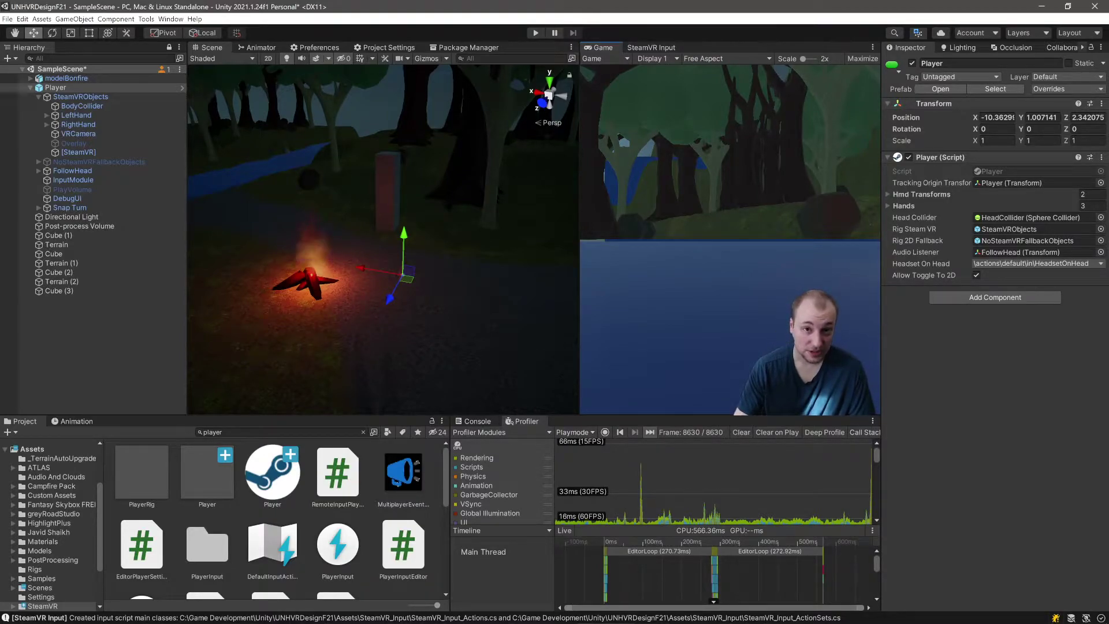
left_click(477, 421)
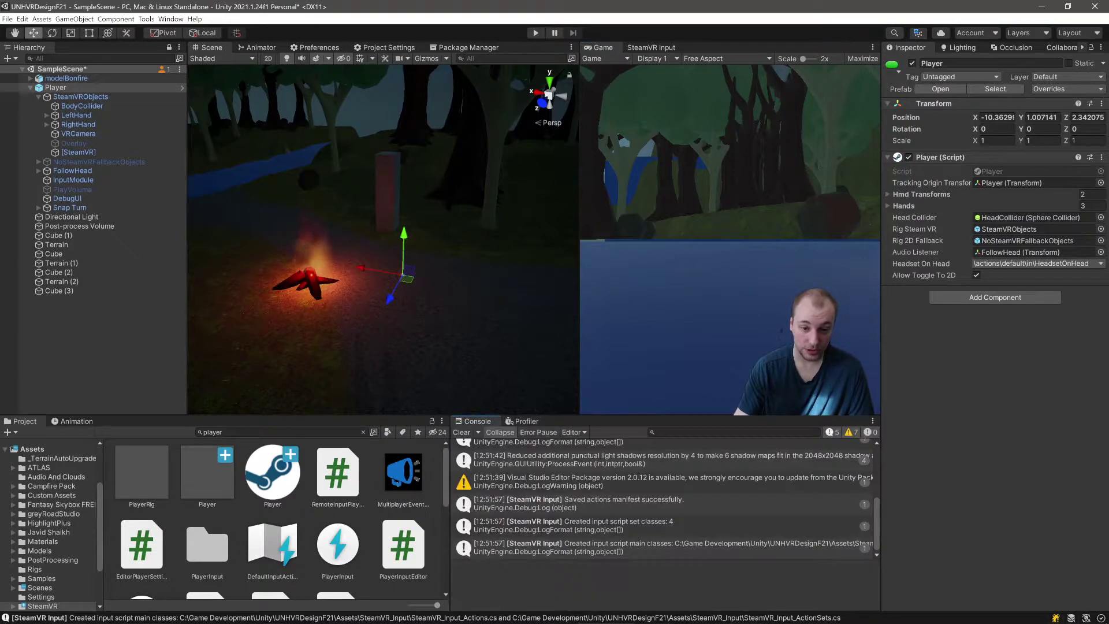
- Set Active Input Handling to Both in the project's Player settings and return to the Scene view
left_click(388, 48)
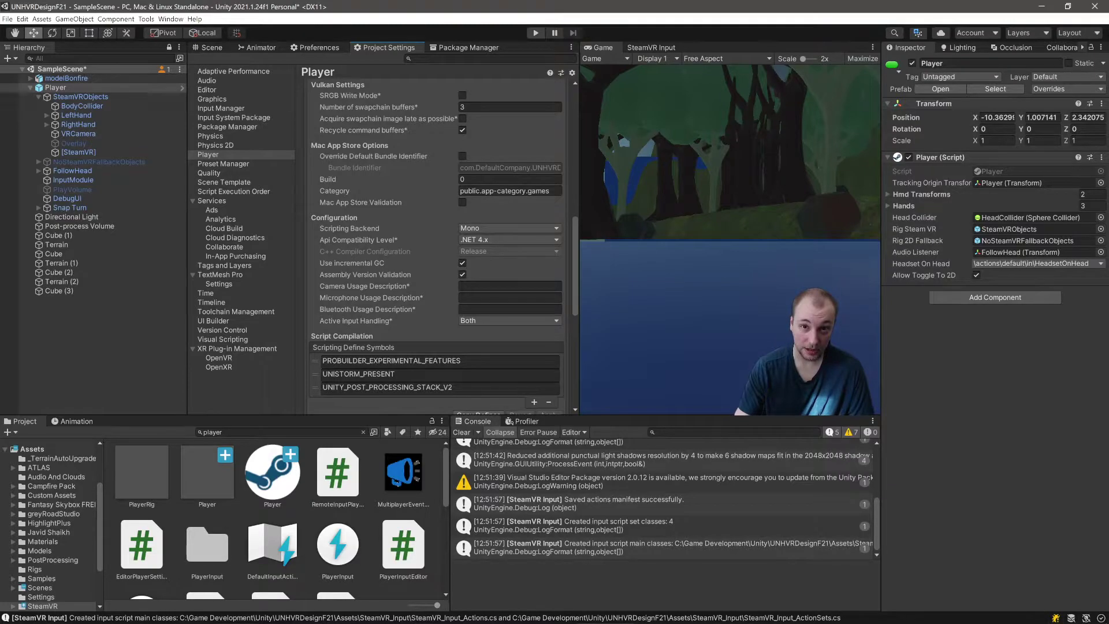
scroll(437, 242, "up", 5)
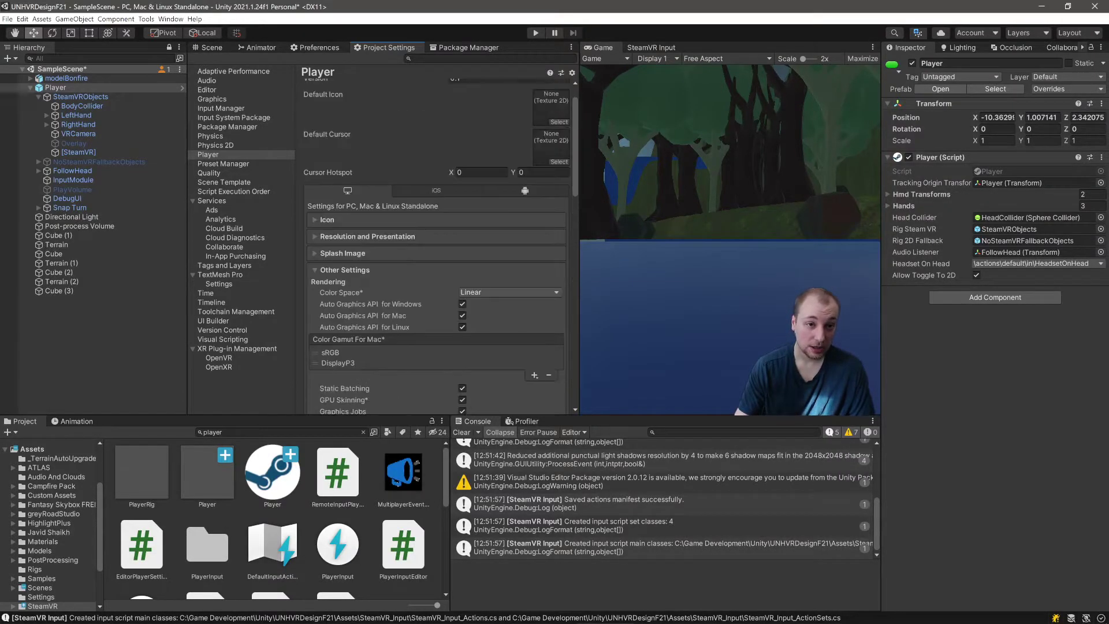
scroll(437, 242, "down", 5)
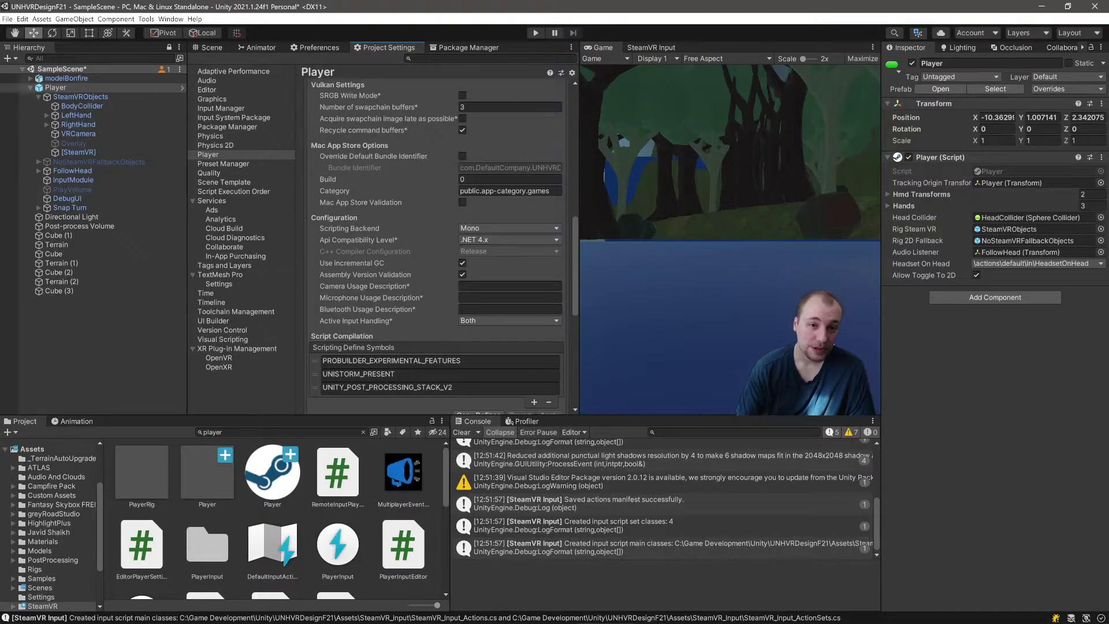
left_click(22, 19)
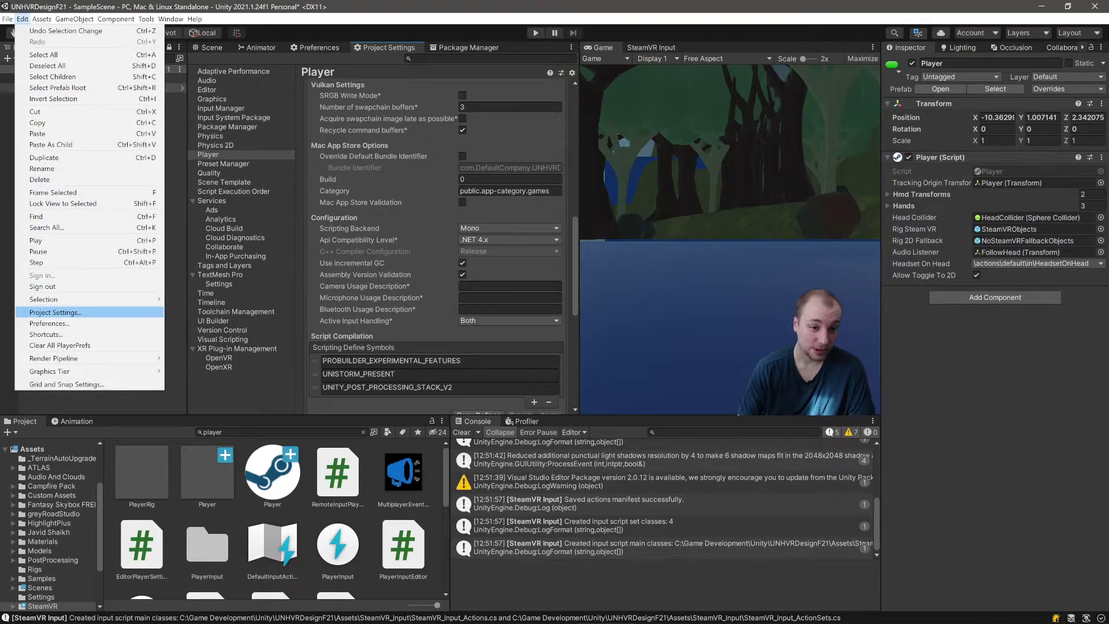
key("Return")
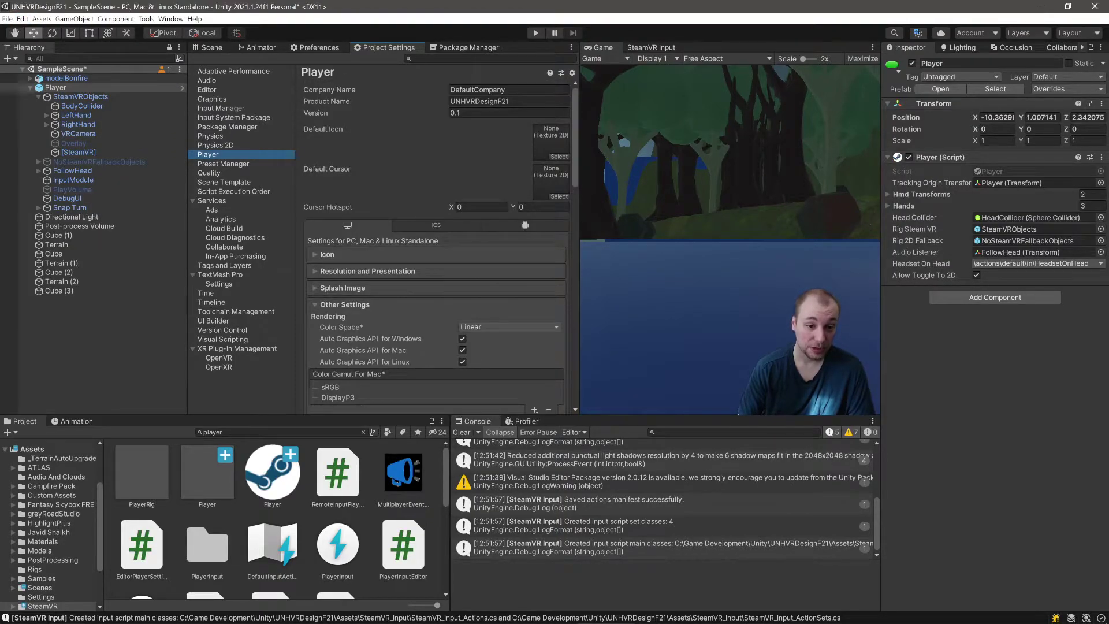
scroll(439, 249, "down", 10)
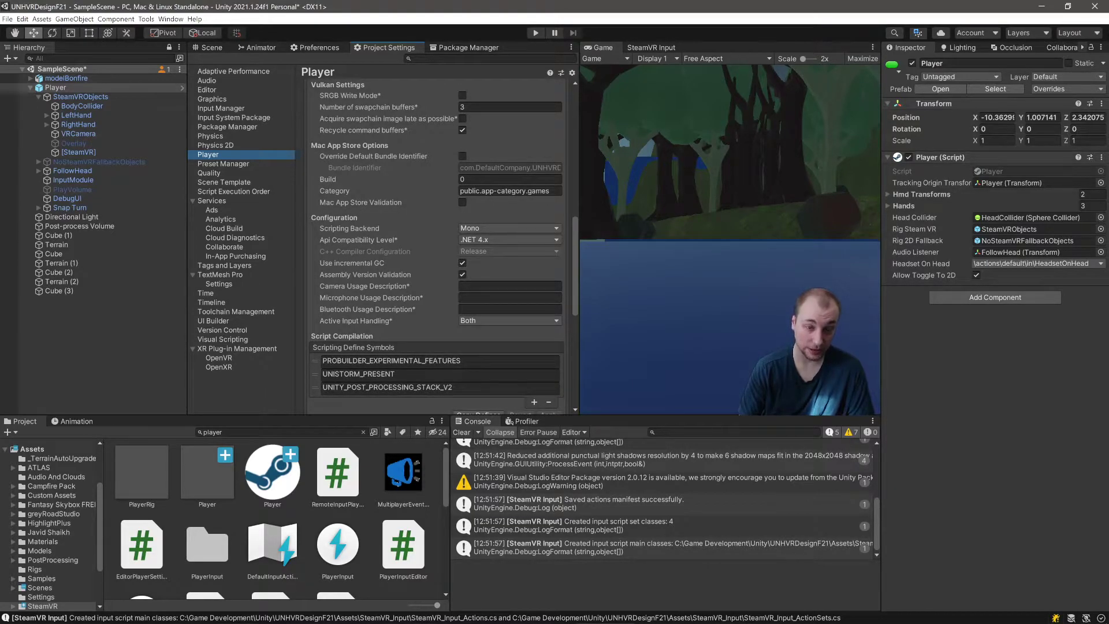
left_click(508, 321)
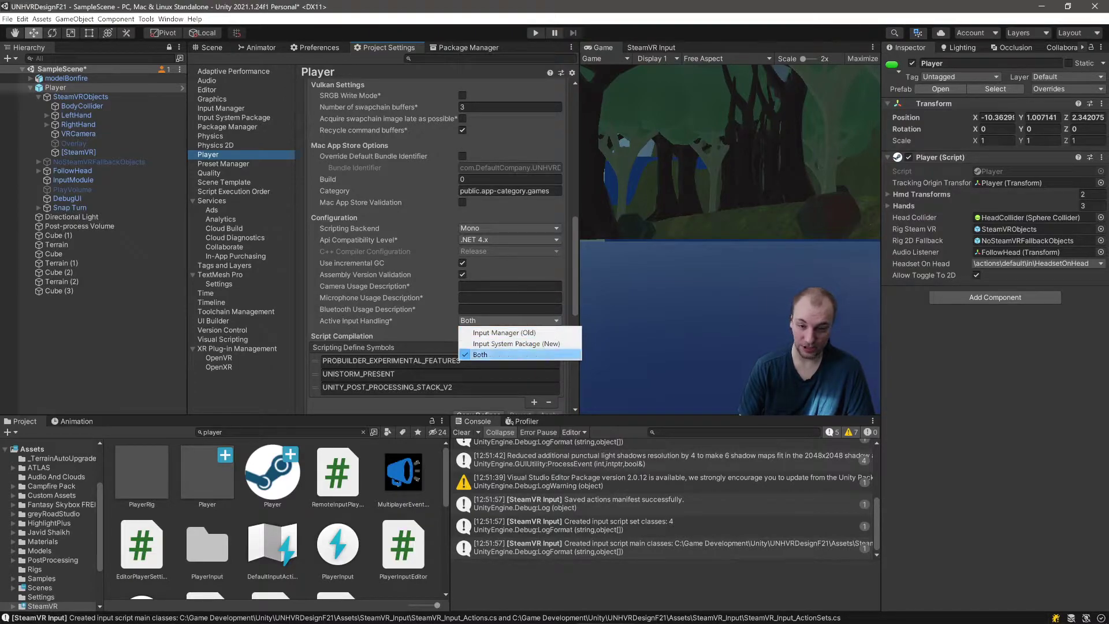
left_click(508, 355)
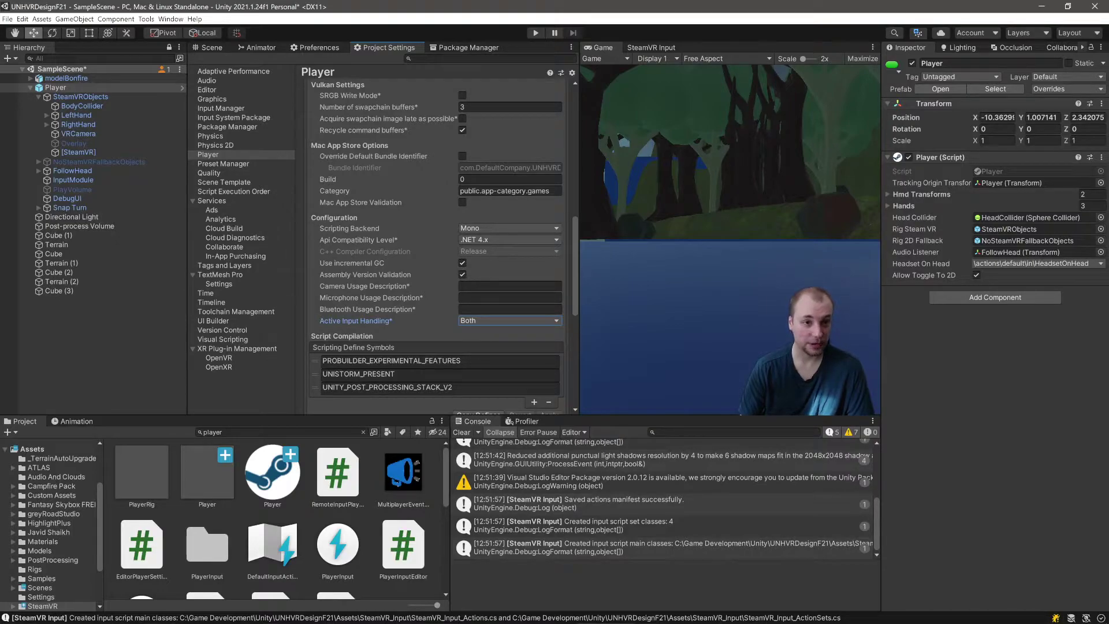
left_click(210, 47)
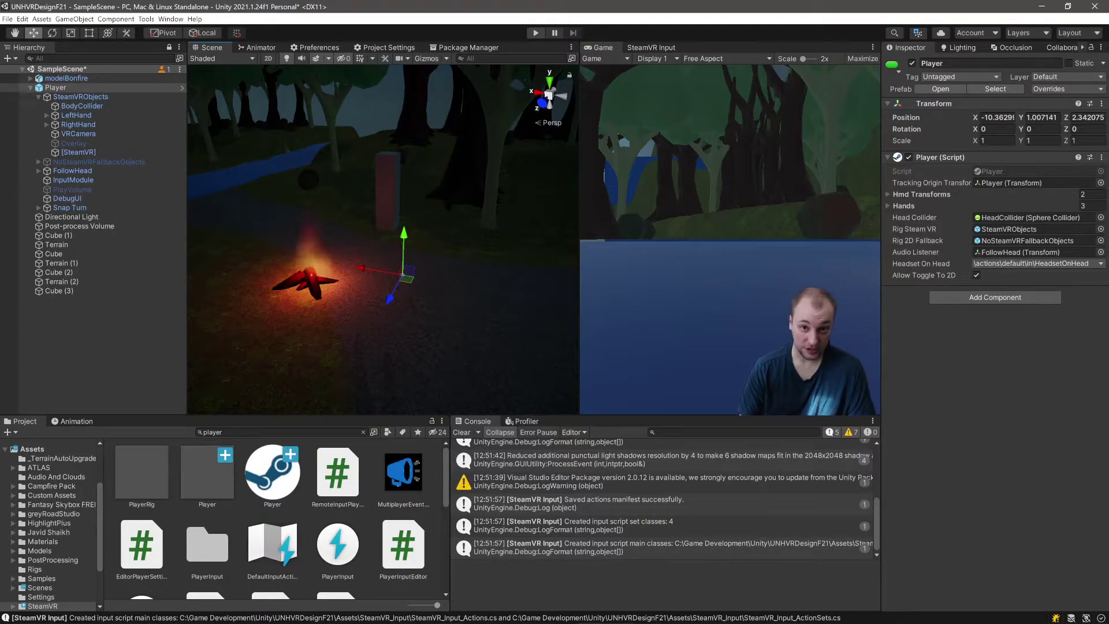
- Run the scene, examine the hand model's material up close in the Scene view, and stop the run
key("ctrl+p")
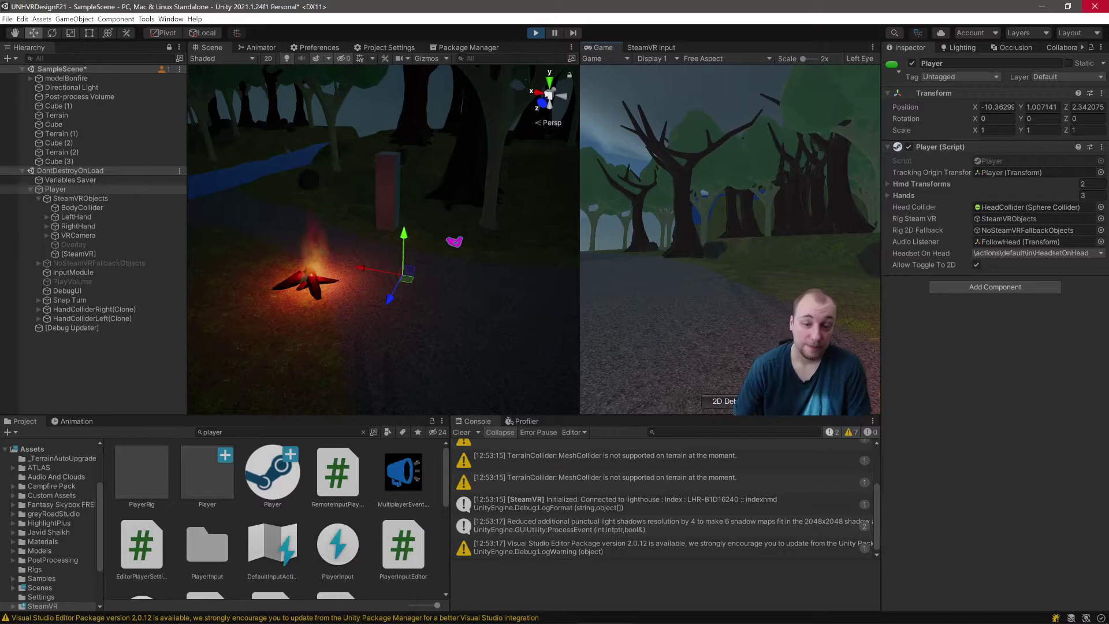
right_click_drag(358, 243, 416, 240)
scroll(416, 239, "up", 4)
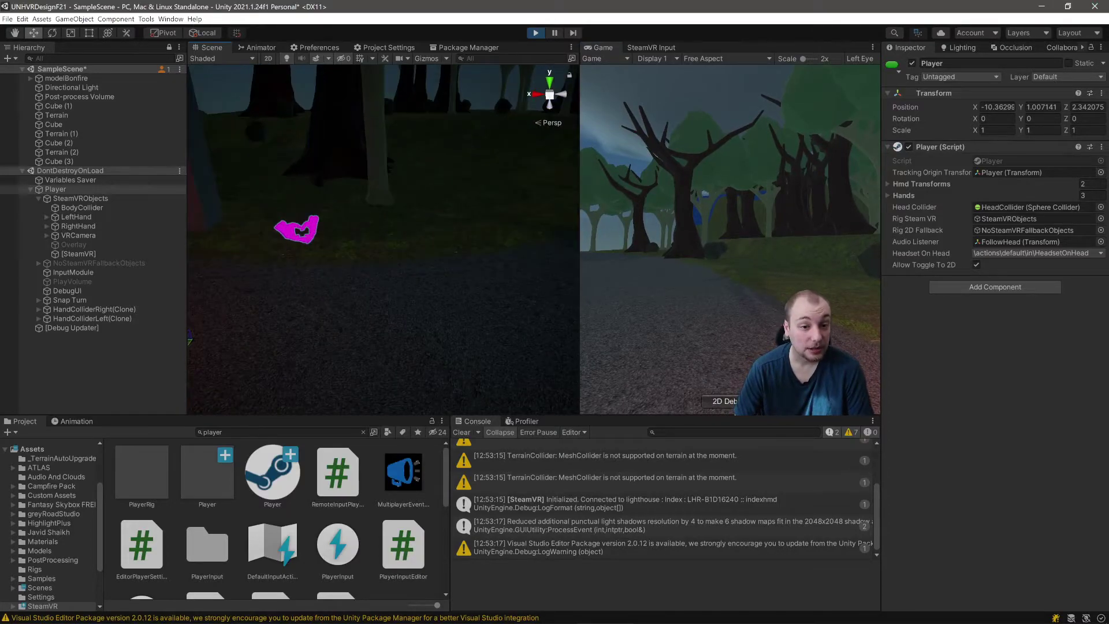
key("ctrl+p")
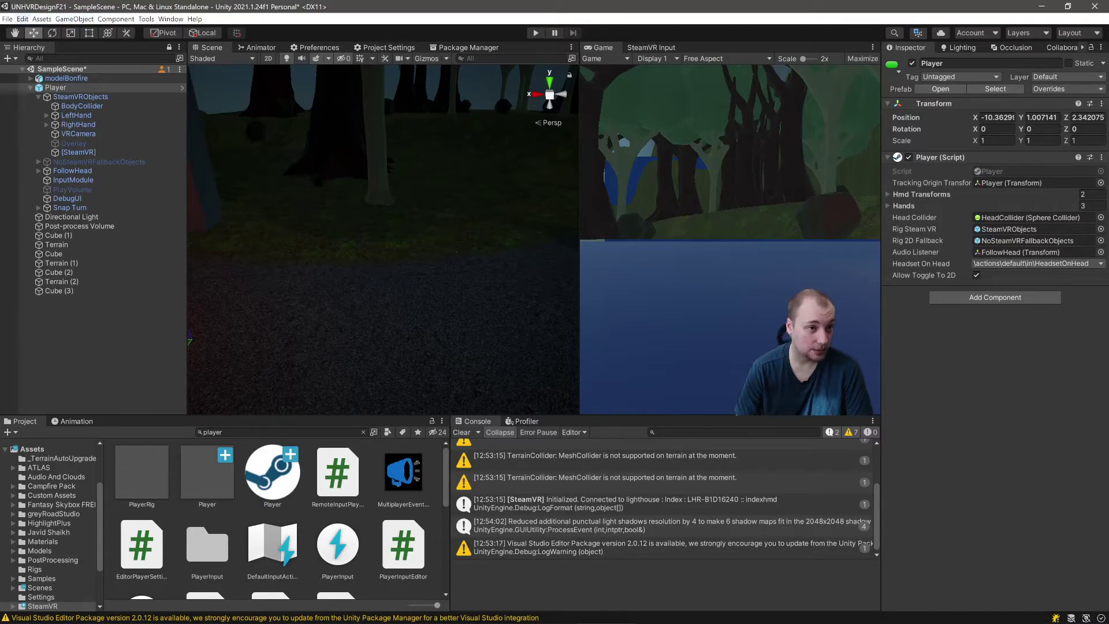
- Upgrade all project materials to UniversalRP materials and confirm the upgrade
left_click(22, 19)
mouse_move(87, 358)
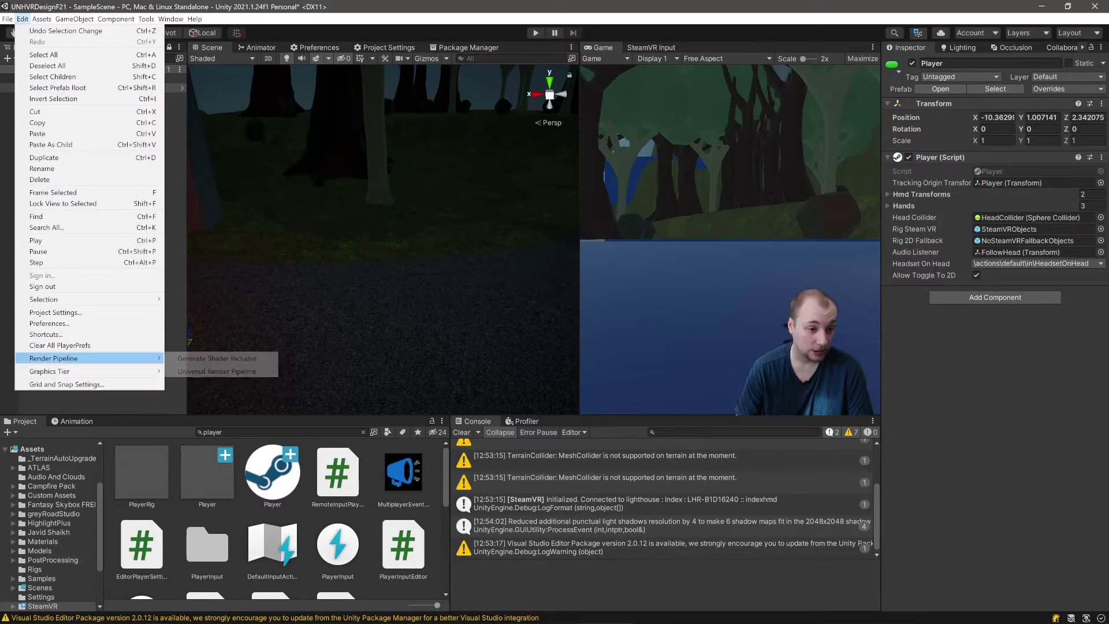
mouse_move(216, 371)
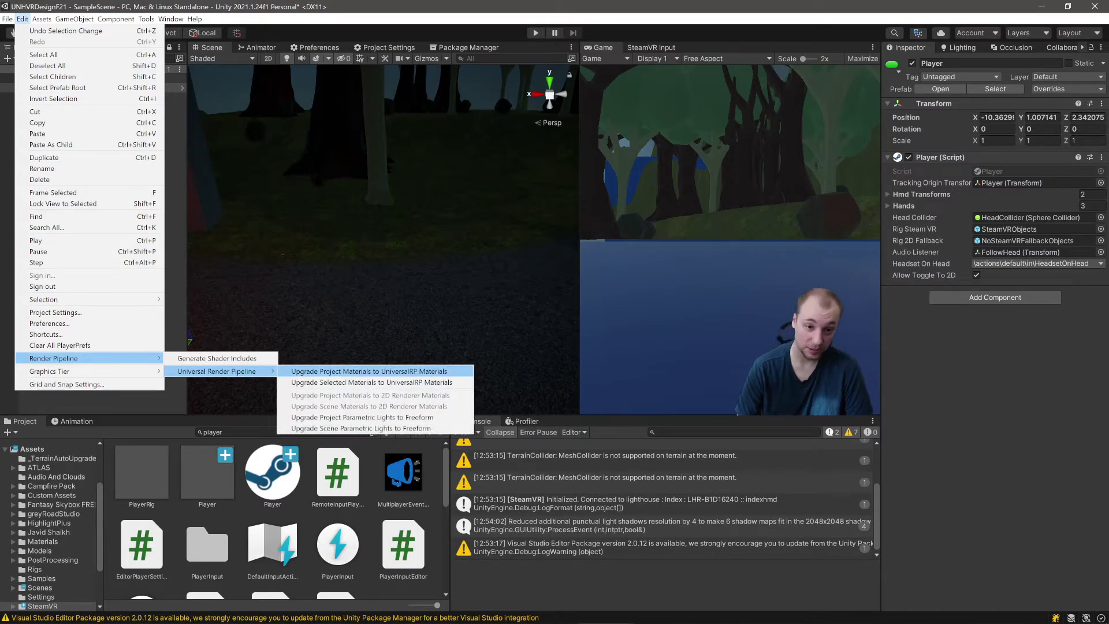
left_click(368, 371)
left_click(588, 332)
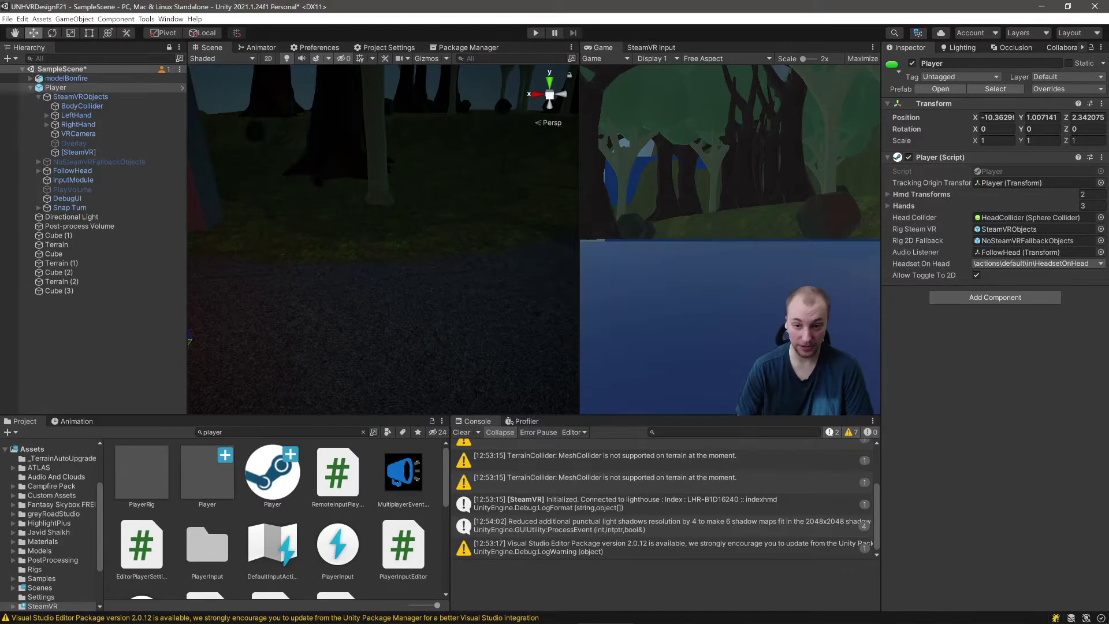
- Run the scene again to check the upgraded hand material beside the Player, and stop the run
right_click_drag(457, 248, 359, 288)
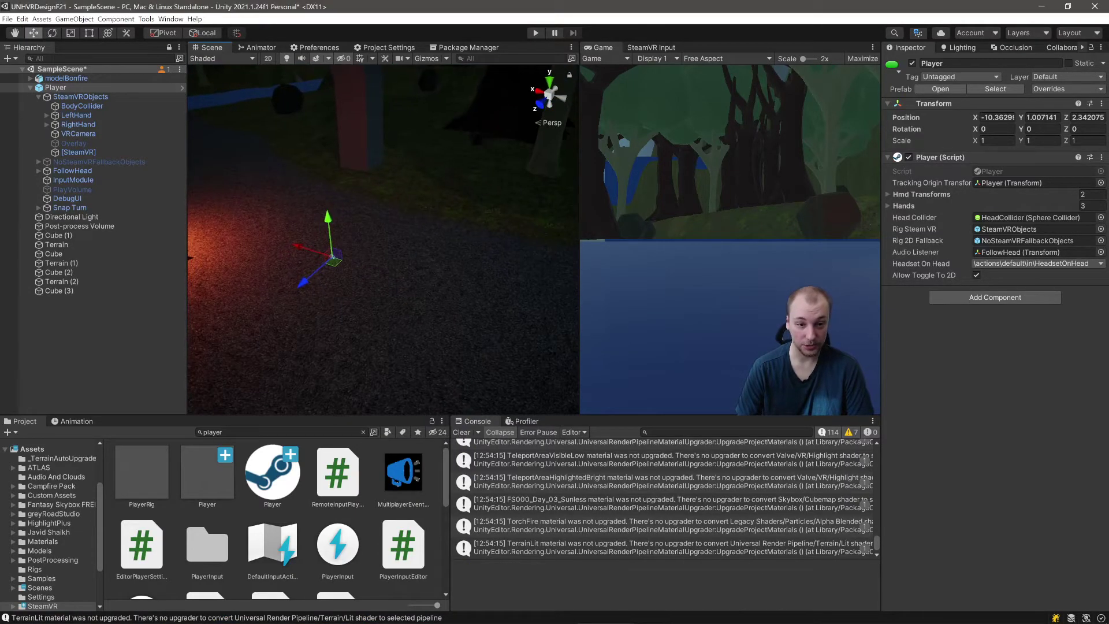
key("ctrl+p")
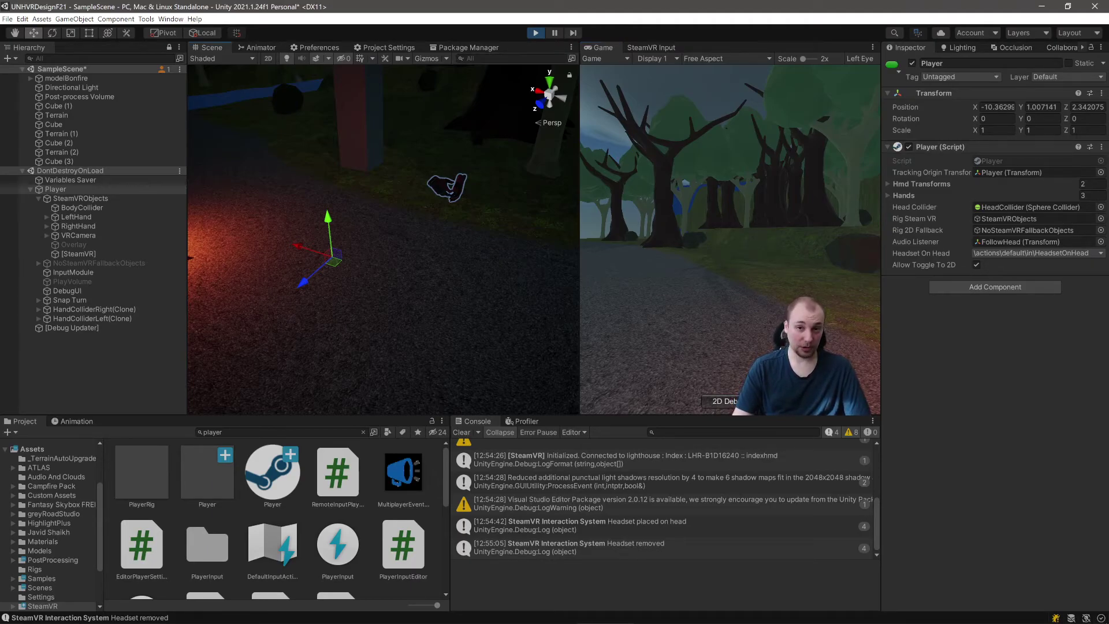
key("ctrl+p")
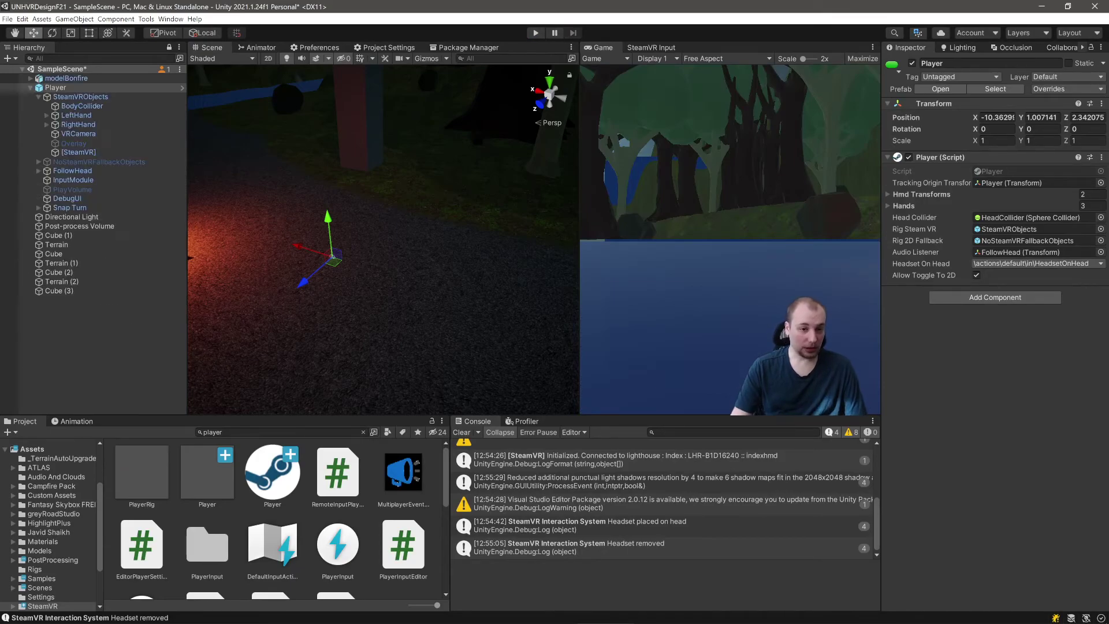
- Frame the bonfire, the upright cube and the selected Player together in the Scene view
right_click_drag(398, 248, 274, 173)
key("s")
key("w")
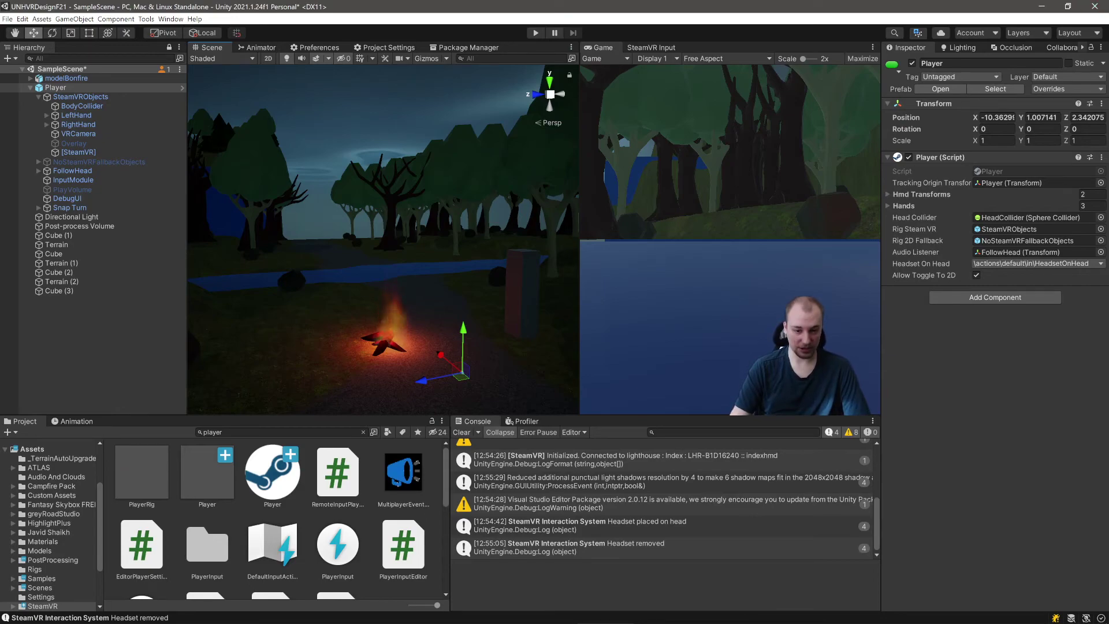
right_click_drag(383, 239, 462, 306)
middle_click_drag(376, 231, 457, 278)
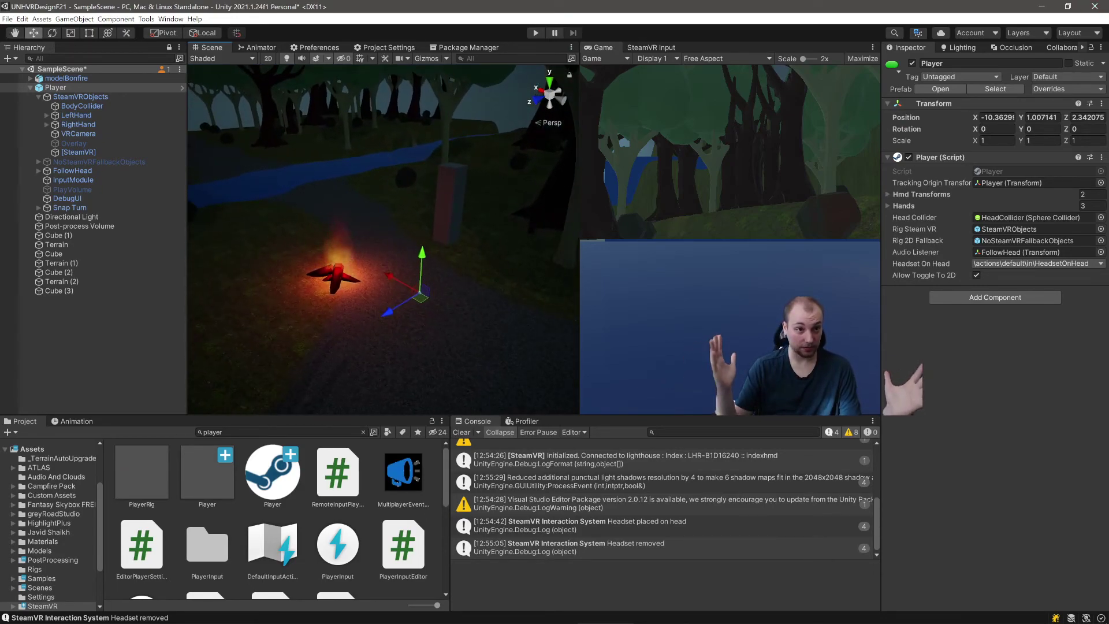